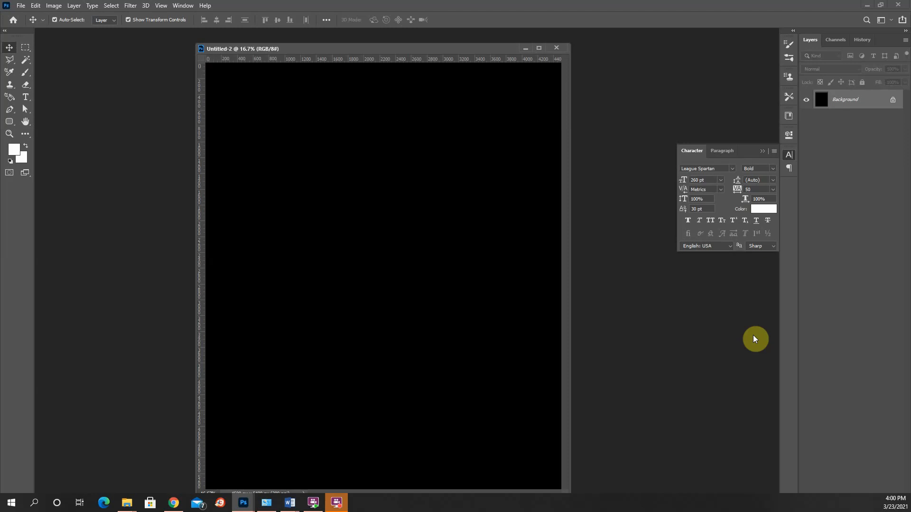
# - Add a vertical guide at 2250 px through the centre of the canvas
pyautogui.moveTo(486, 53); pyautogui.dragTo(486, 44)
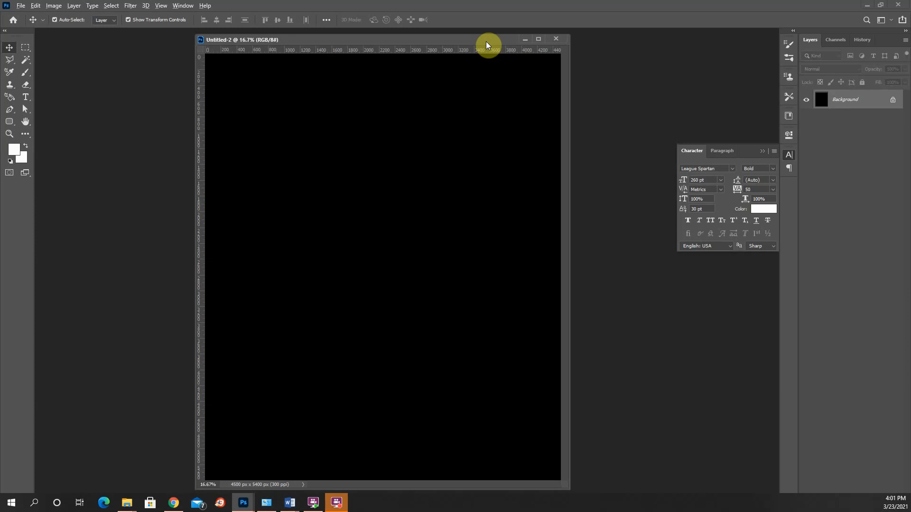
pyautogui.hotkey('alt', 'v')
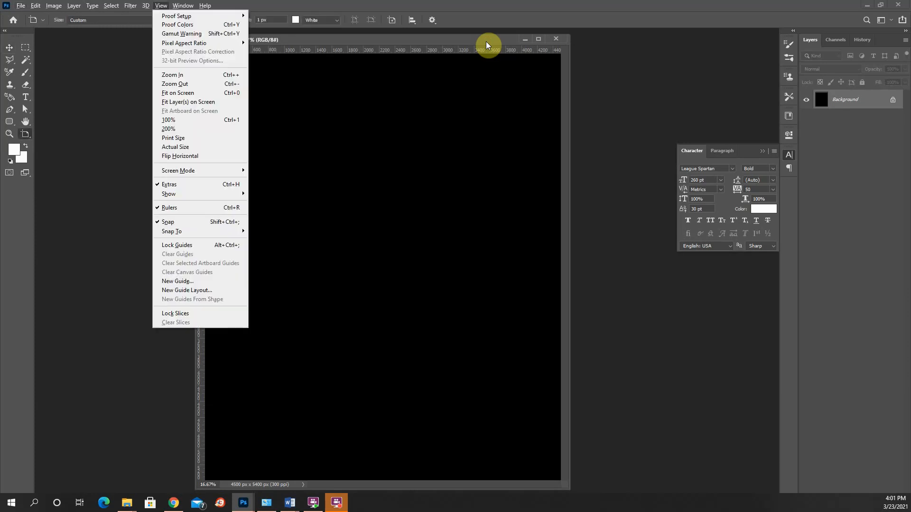
pyautogui.press('e')
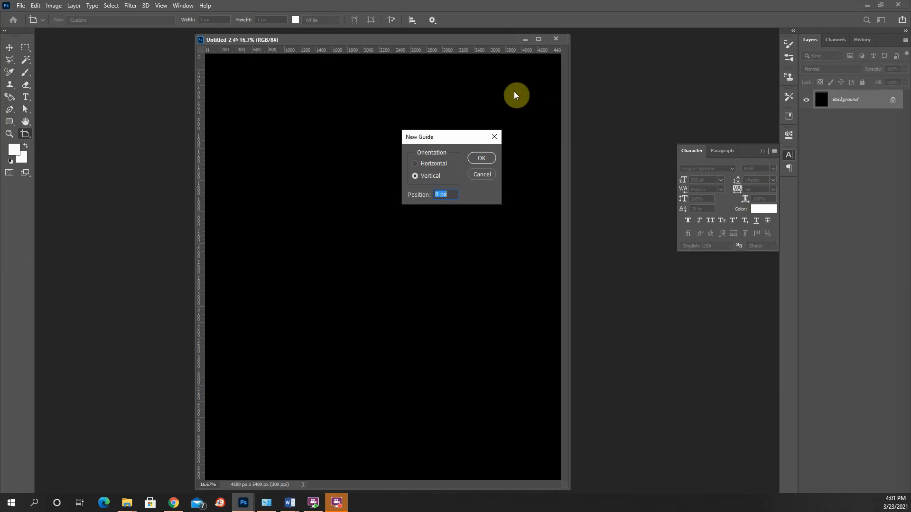
pyautogui.write('2250')
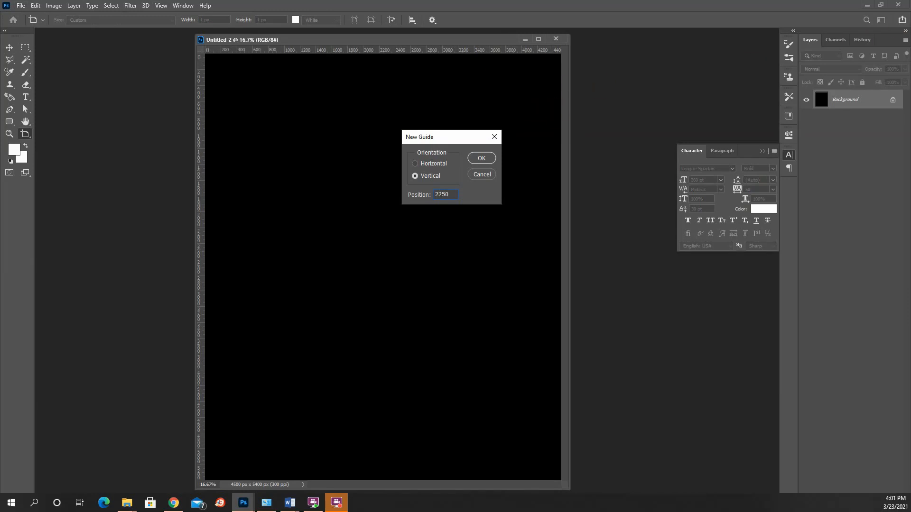
pyautogui.click(482, 158)
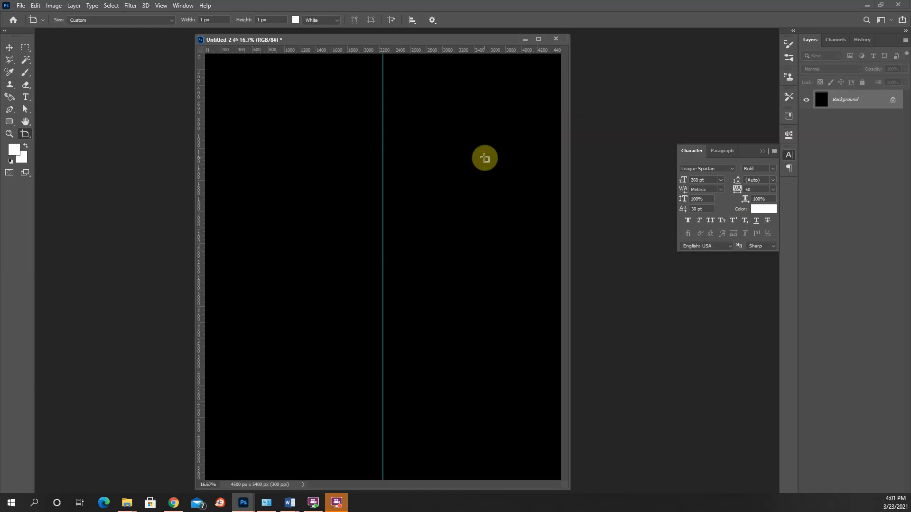
# - Add a horizontal guide at 2700 px through the canvas centre and return to the Move tool
pyautogui.hotkey('alt', 'v')
pyautogui.press('e')
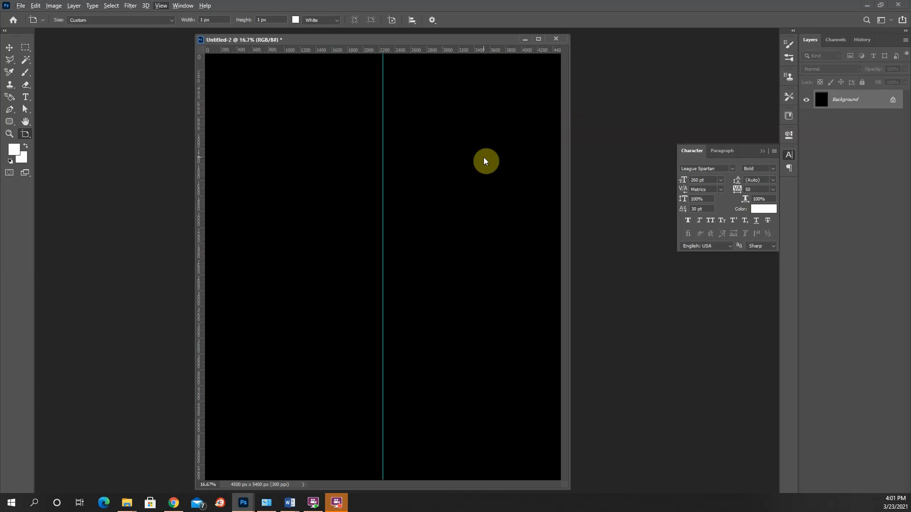
pyautogui.click(424, 165)
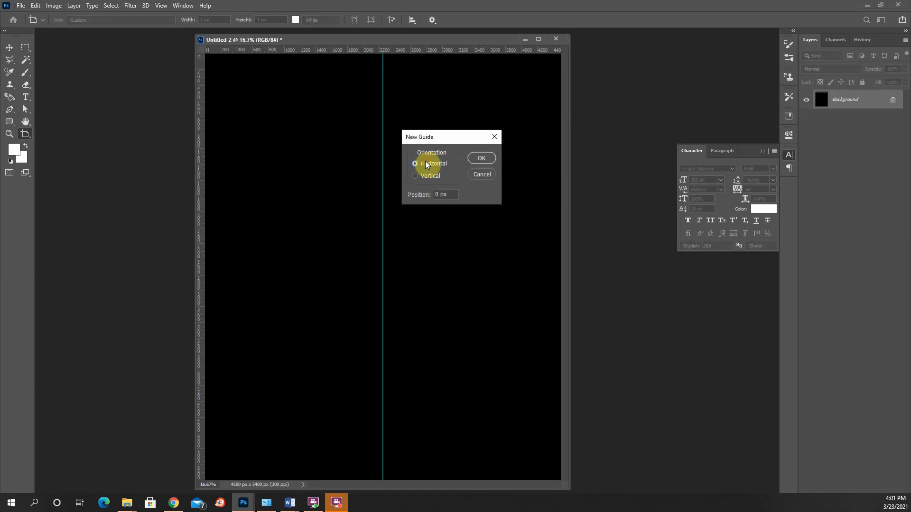
pyautogui.doubleClick(453, 194)
pyautogui.write('2700')
pyautogui.press('Return')
pyautogui.press('v')
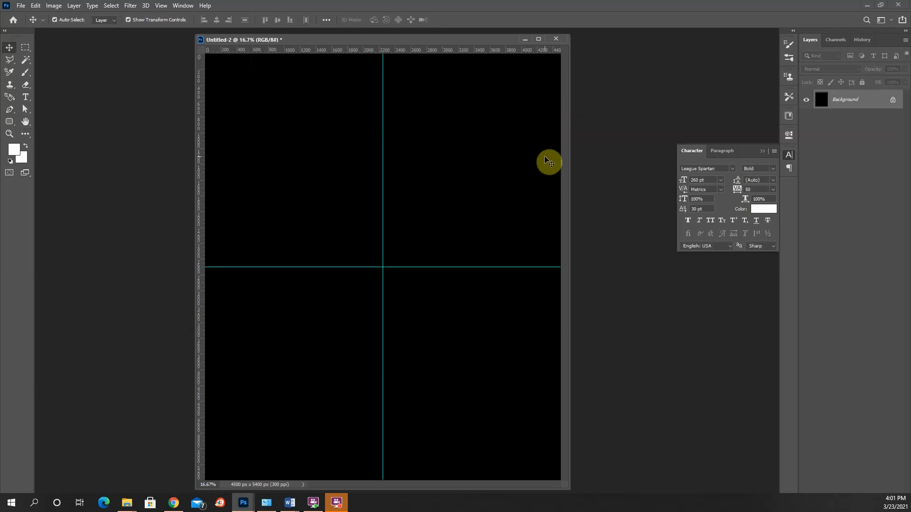
# - Add a horizontal guide at 100 px to mark the canvas's top margin
pyautogui.hotkey('alt', 'v')
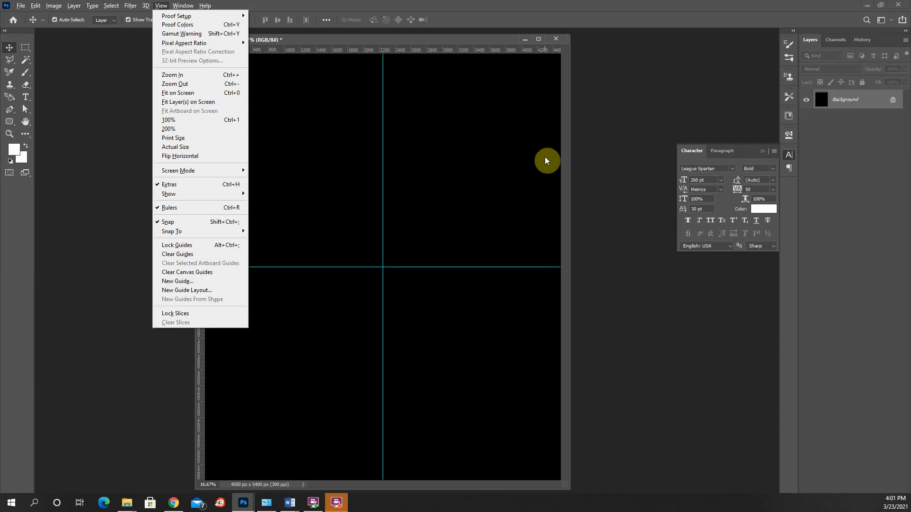
pyautogui.press('e')
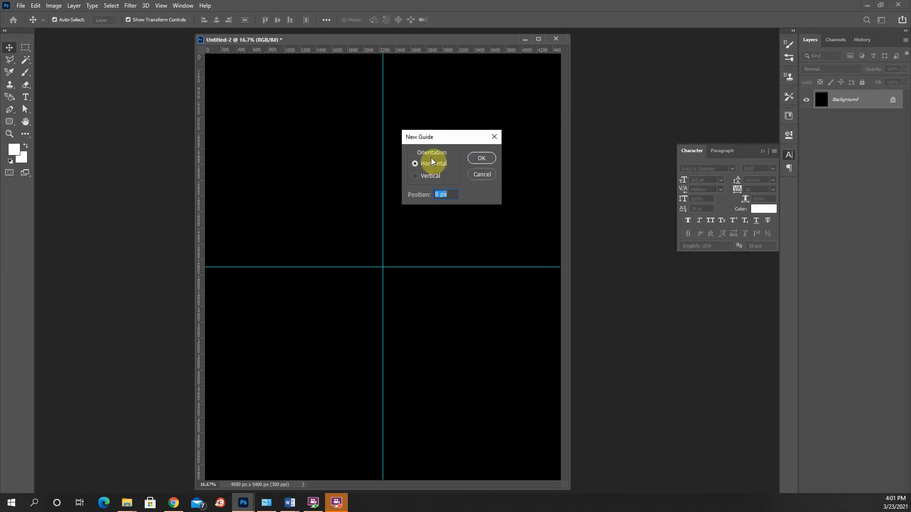
pyautogui.write('10')
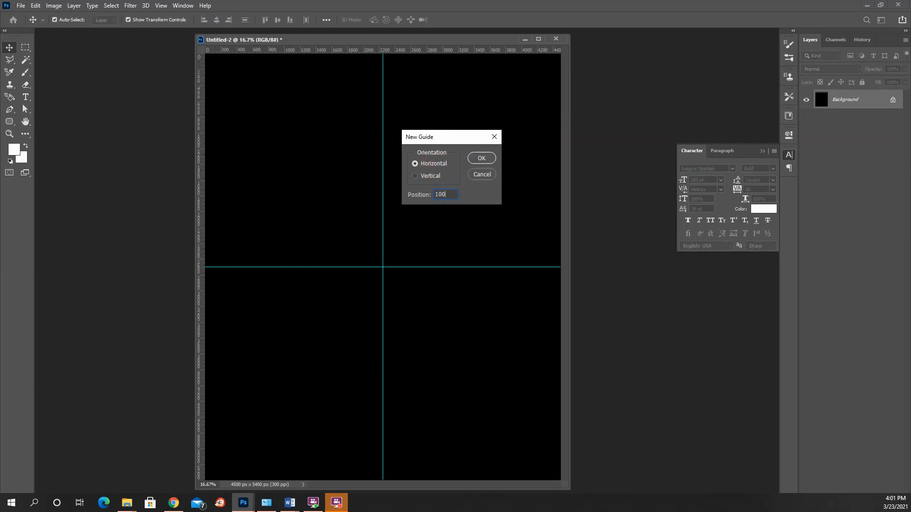
pyautogui.write('0')
pyautogui.press('Return')
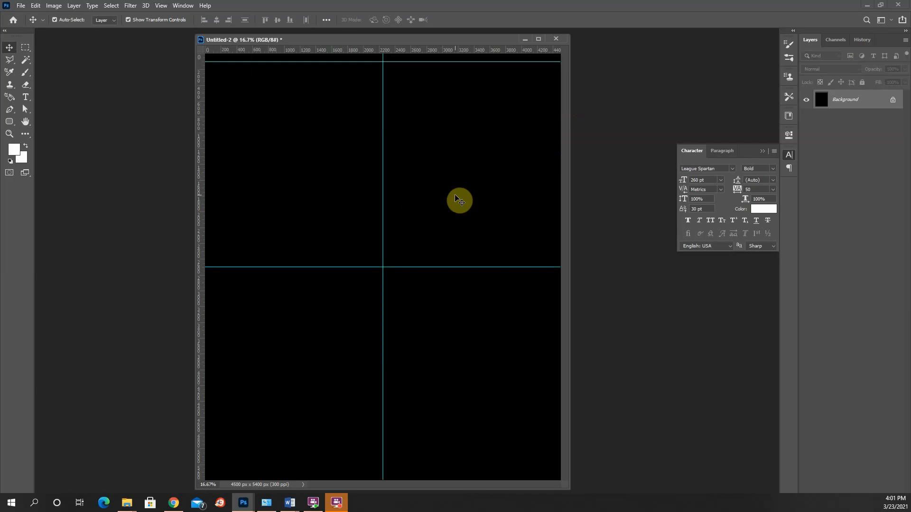
# - Add a horizontal guide at 5300 px to mark the canvas's bottom margin
pyautogui.hotkey('alt', 'v')
pyautogui.press('e')
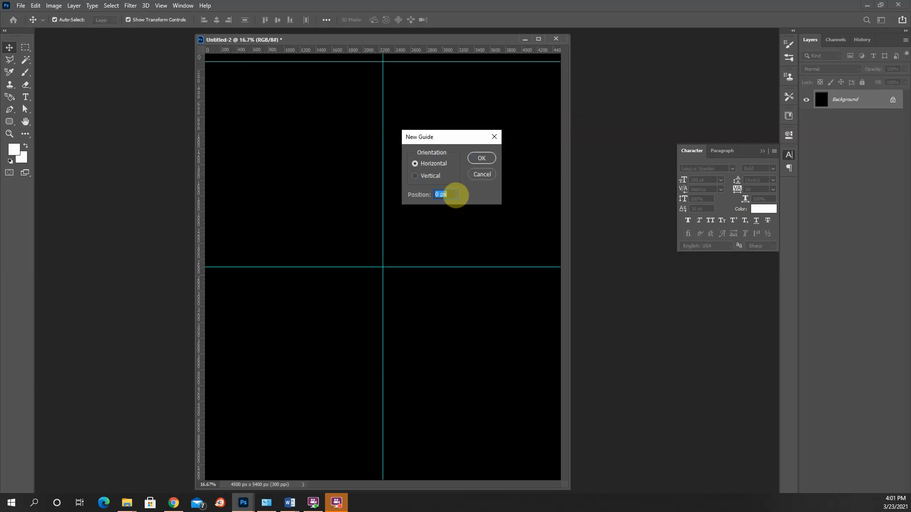
pyautogui.write('5300')
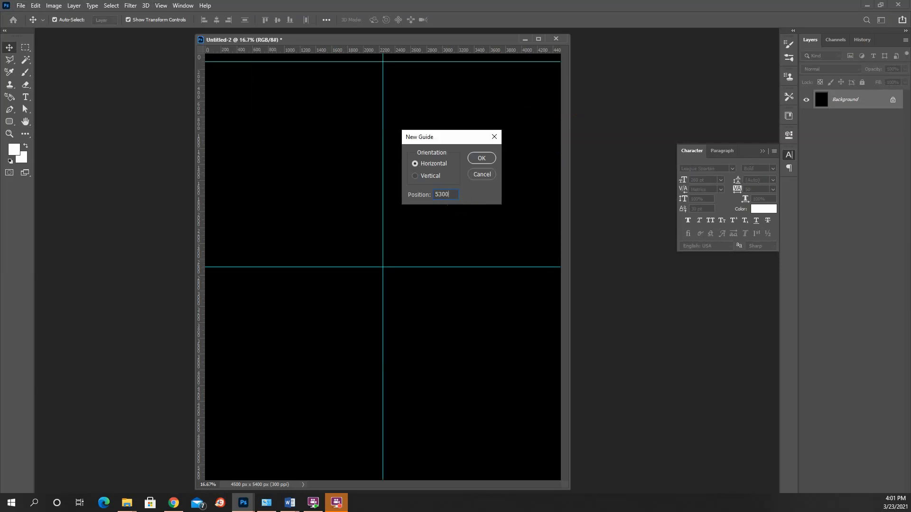
pyautogui.press('Return')
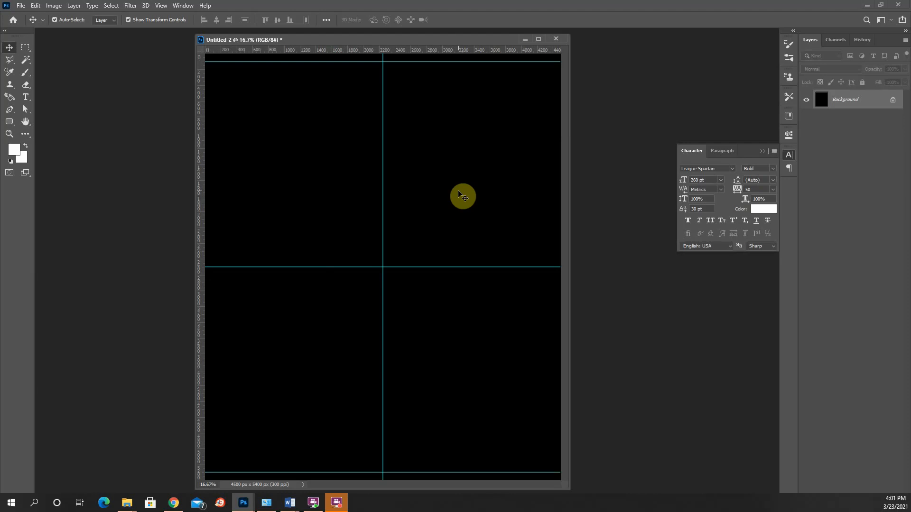
# - Add a vertical guide at 100 px to mark the canvas's left margin
pyautogui.hotkey('alt', 'v')
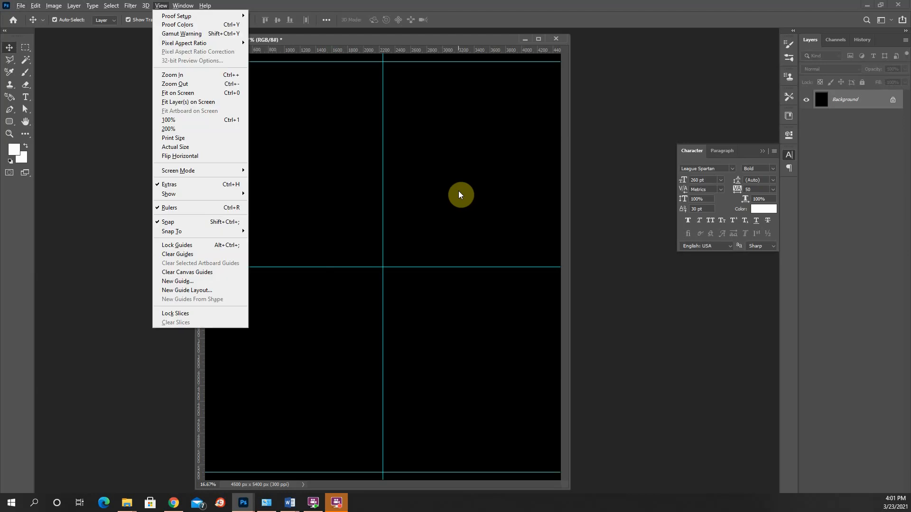
pyautogui.press('e')
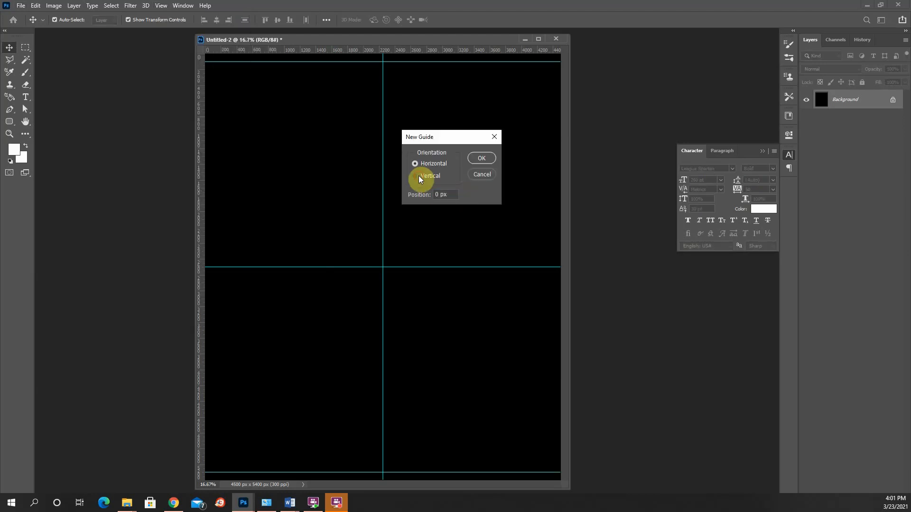
pyautogui.click(416, 176)
pyautogui.press('Tab')
pyautogui.write('100')
pyautogui.press('Return')
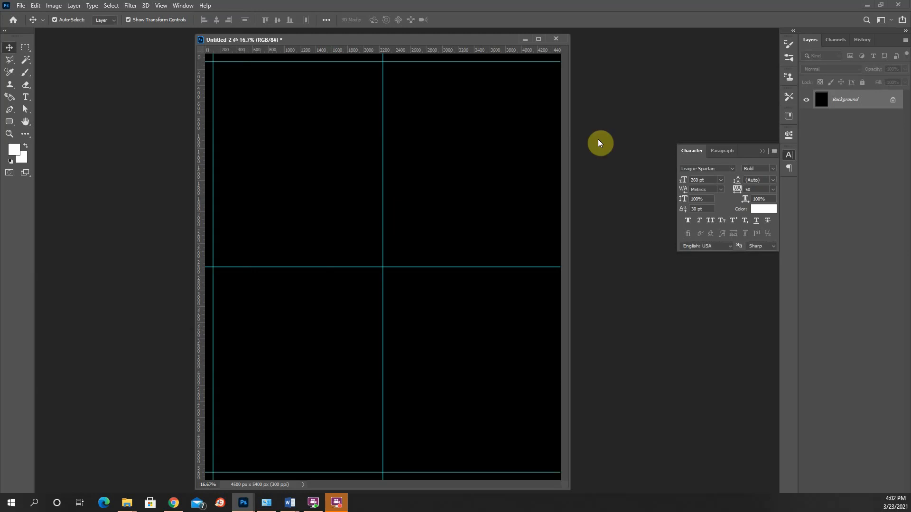
# - Add a vertical guide at 4400 px to mark the canvas's right margin
pyautogui.hotkey('alt', 'v')
pyautogui.press('e')
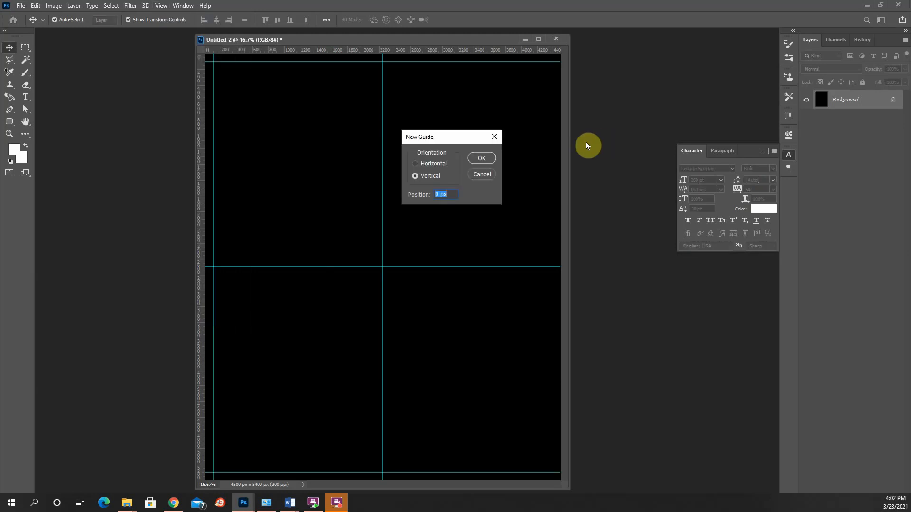
pyautogui.write('4400')
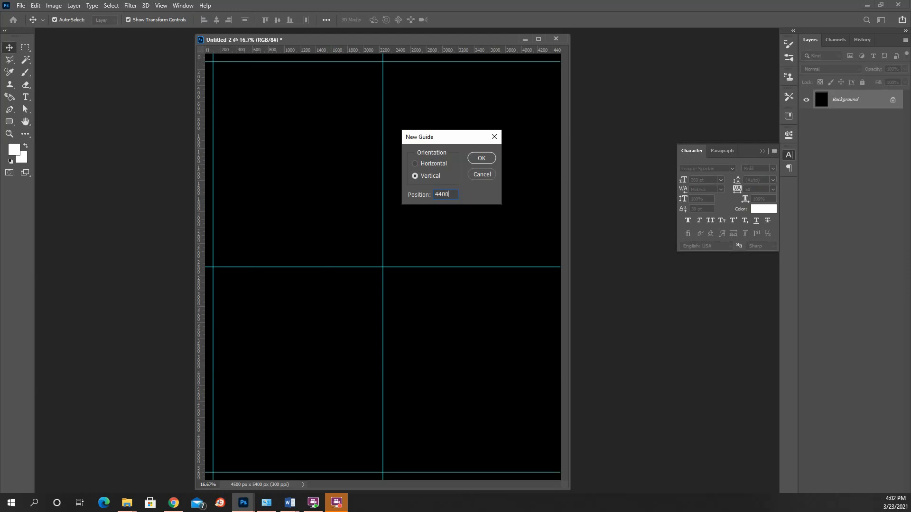
pyautogui.click(481, 160)
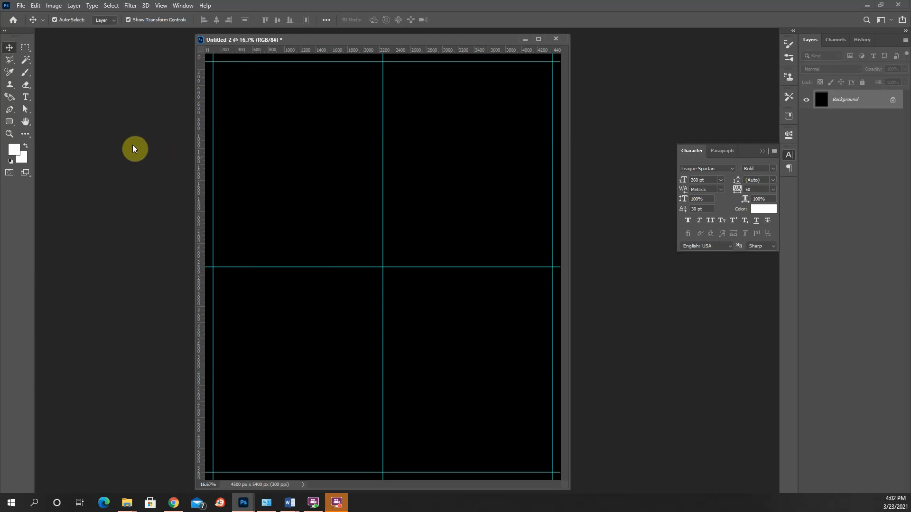
# - Create a text box spanning the left and right margin guides across mid-canvas and enter "I LOVE" and "DOGS" on two lines
pyautogui.click(28, 98)
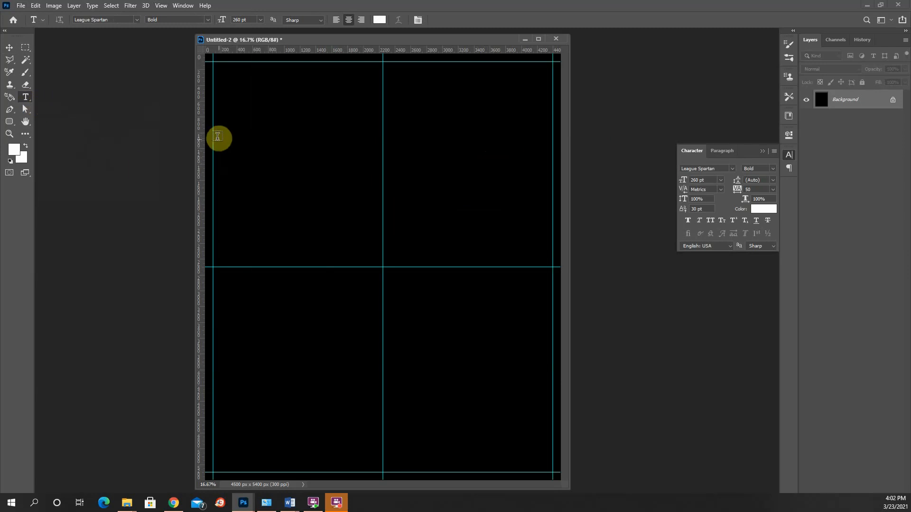
pyautogui.moveTo(213, 137); pyautogui.dragTo(554, 362)
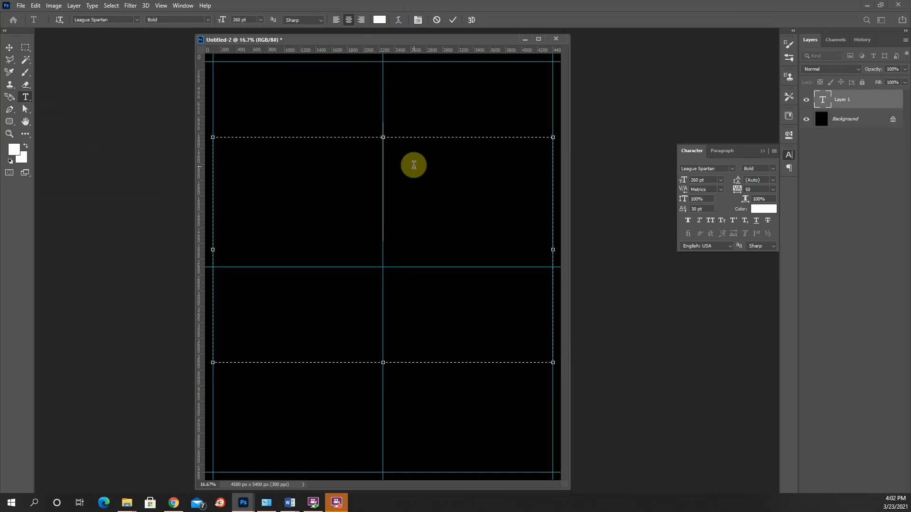
pyautogui.write('I LOVE')
pyautogui.press('Return')
pyautogui.write('DOG')
pyautogui.press('BackSpace')
pyautogui.write('S')
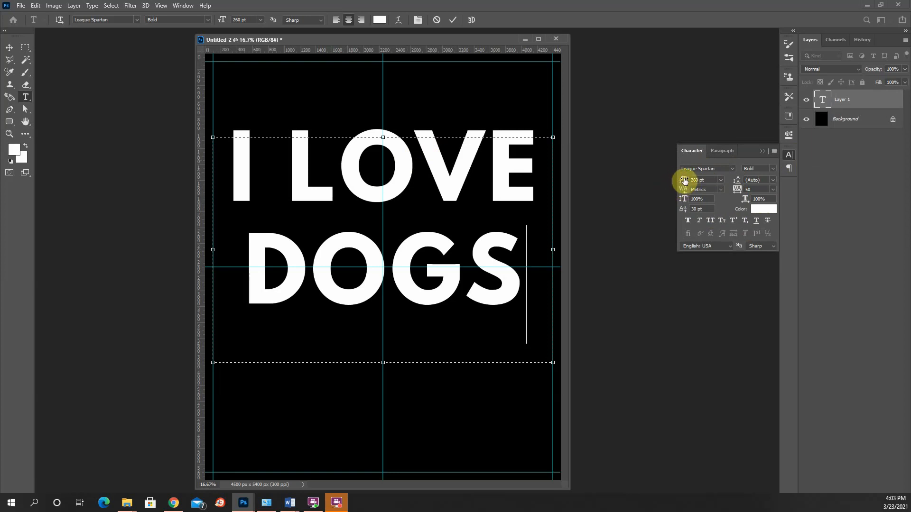
# - Select all the text in the box and try font sizes of 220 pt and 283 pt
pyautogui.moveTo(684, 181); pyautogui.dragTo(680, 181)
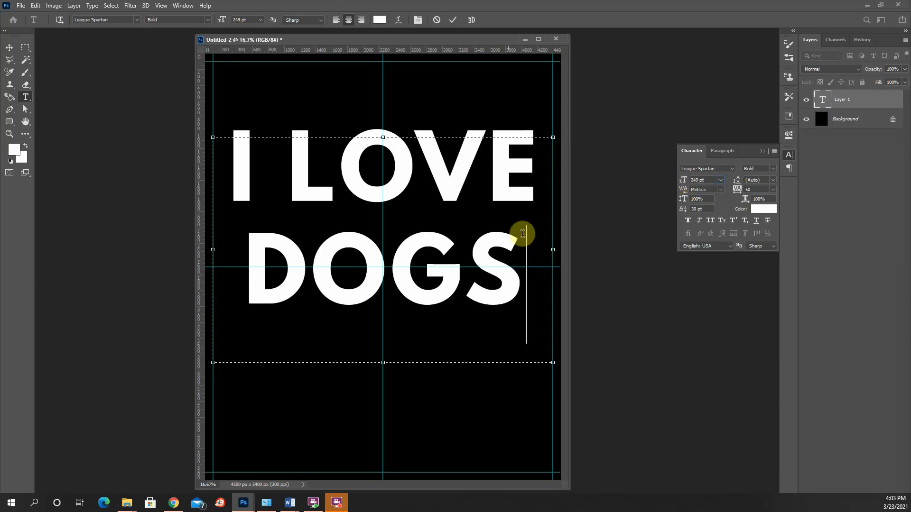
pyautogui.hotkey('ctrl', 'a')
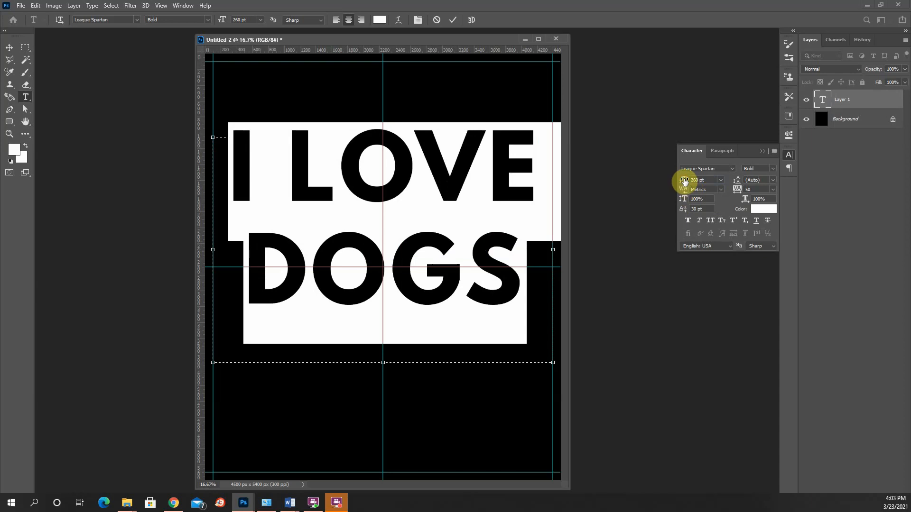
pyautogui.moveTo(684, 181); pyautogui.dragTo(665, 181)
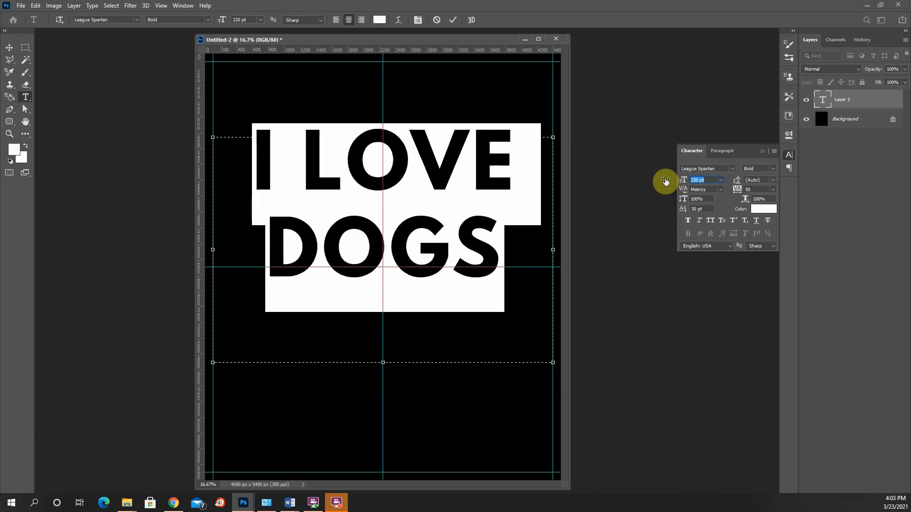
pyautogui.moveTo(666, 181); pyautogui.dragTo(694, 181)
pyautogui.moveTo(695, 180); pyautogui.dragTo(695, 180)
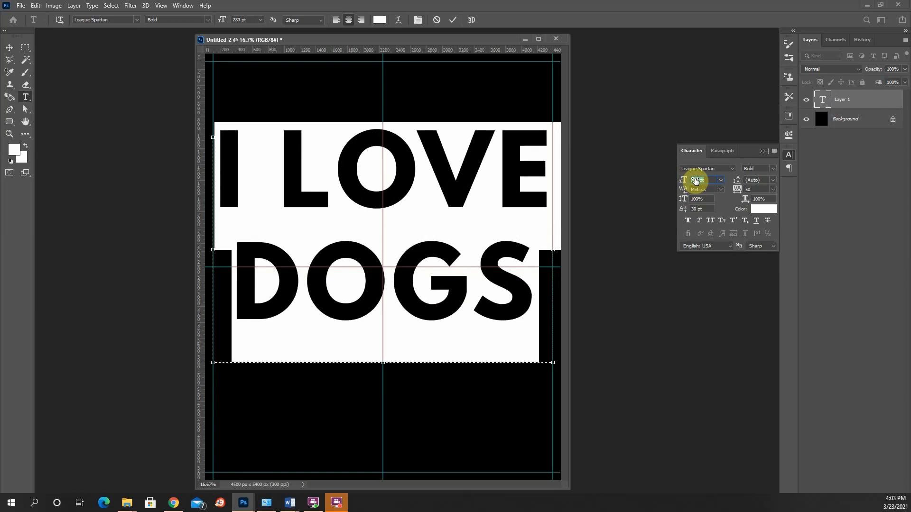
# - Set the font size of the selected two-line text to 260 pt
pyautogui.moveTo(740, 184); pyautogui.dragTo(741, 184)
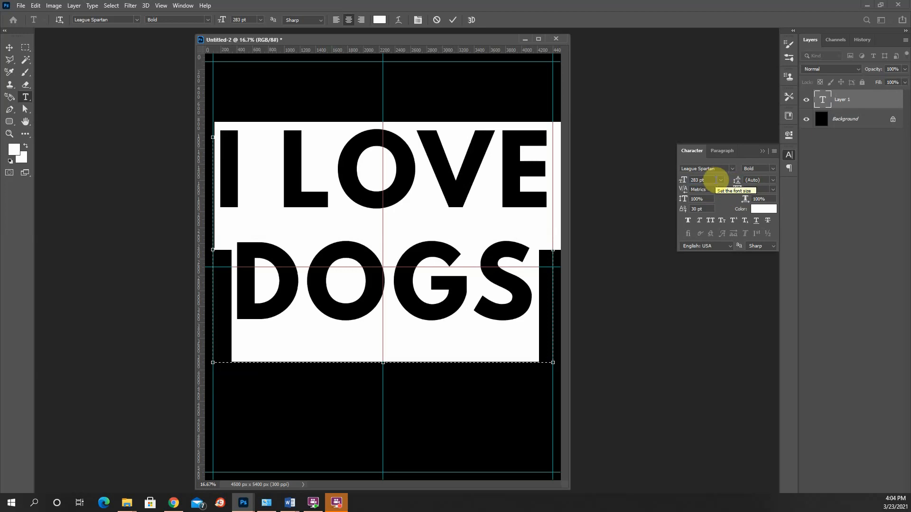
pyautogui.click(687, 181)
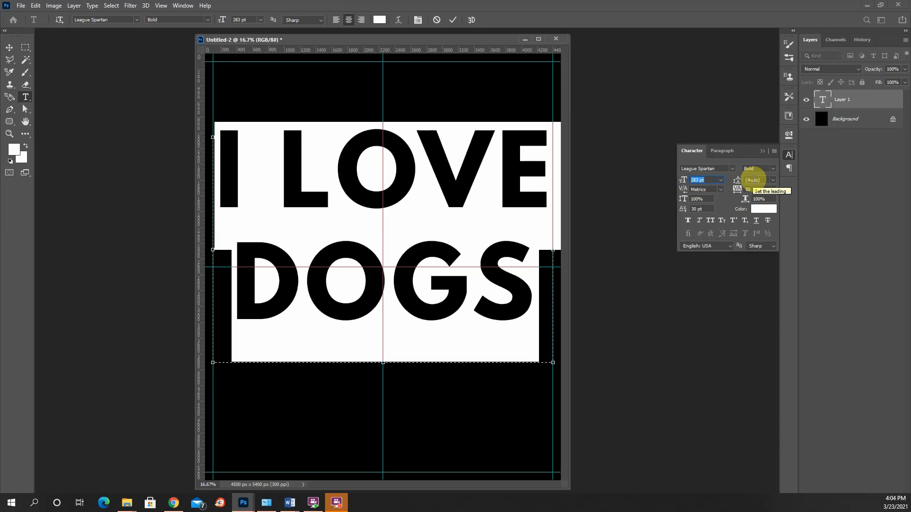
pyautogui.write('2')
pyautogui.press('Return')
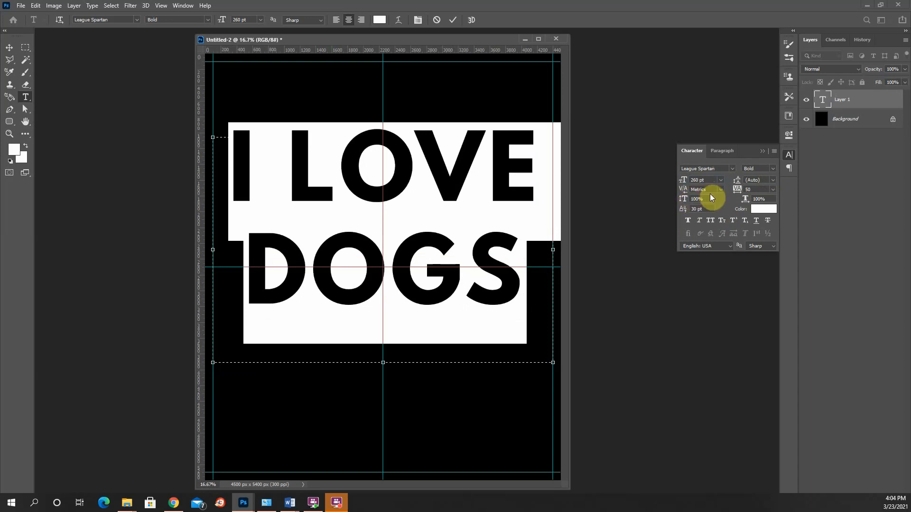
# - Scale the selected text to 115% vertically and 110% horizontally
pyautogui.click(684, 200)
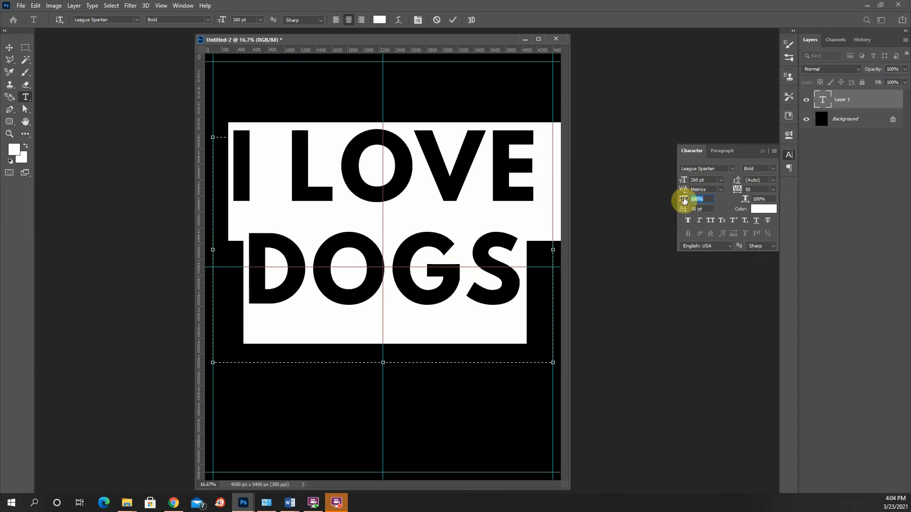
pyautogui.moveTo(684, 200); pyautogui.dragTo(672, 200)
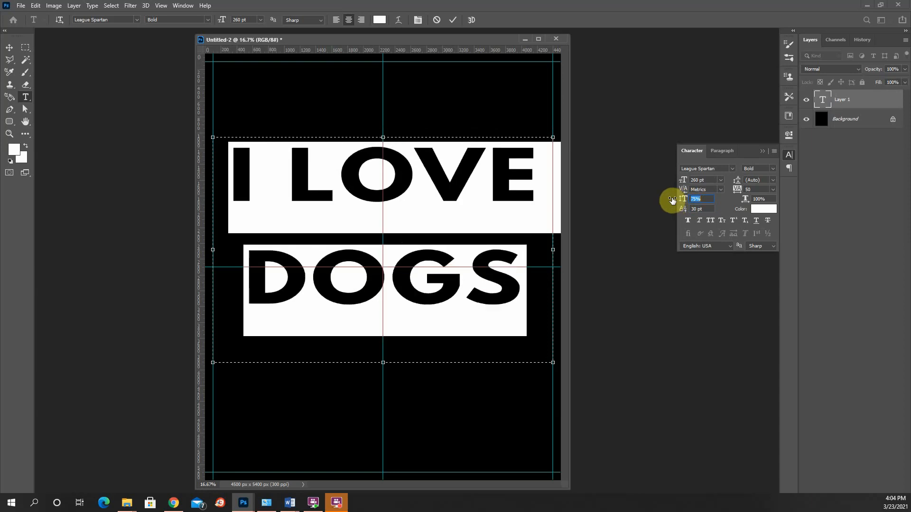
pyautogui.moveTo(672, 200); pyautogui.dragTo(751, 200)
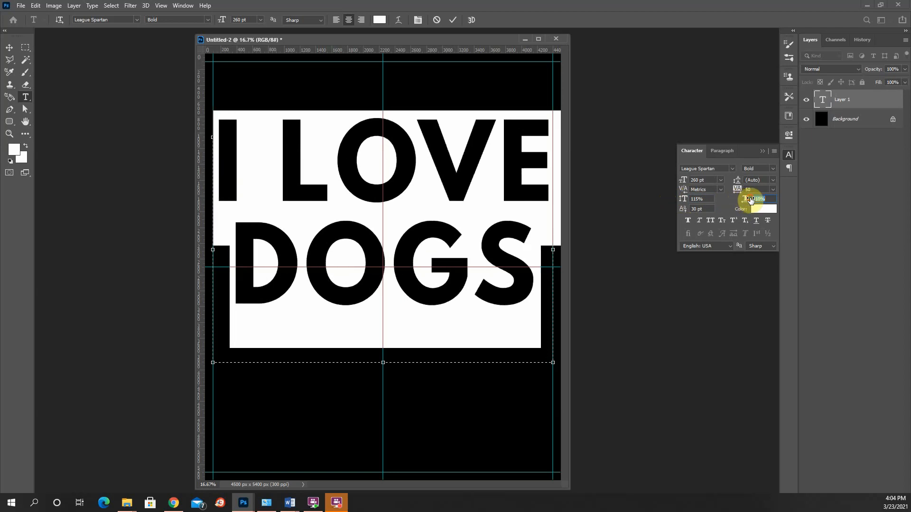
pyautogui.hotkey('shift', 'Tab')
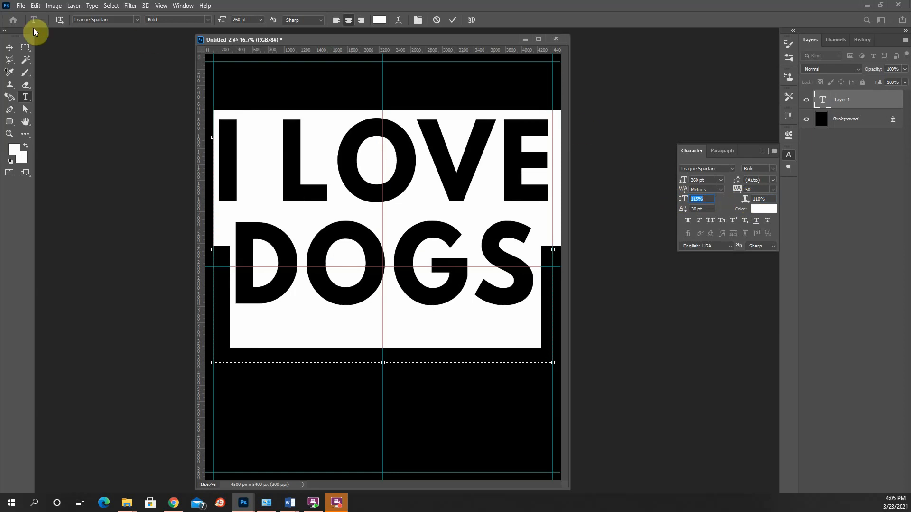
# - Commit the text and add a green Color Overlay at 100% opacity to the I LOVE DOGS layer
pyautogui.click(9, 48)
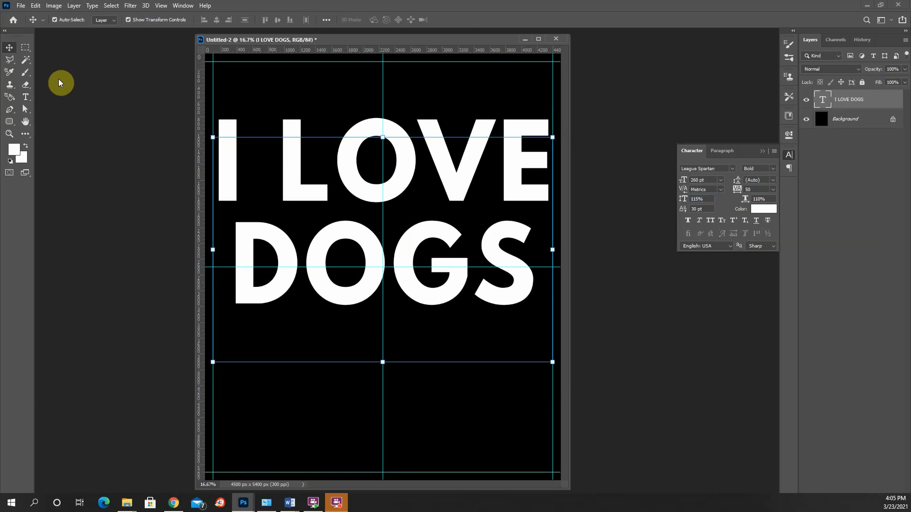
pyautogui.press('c')
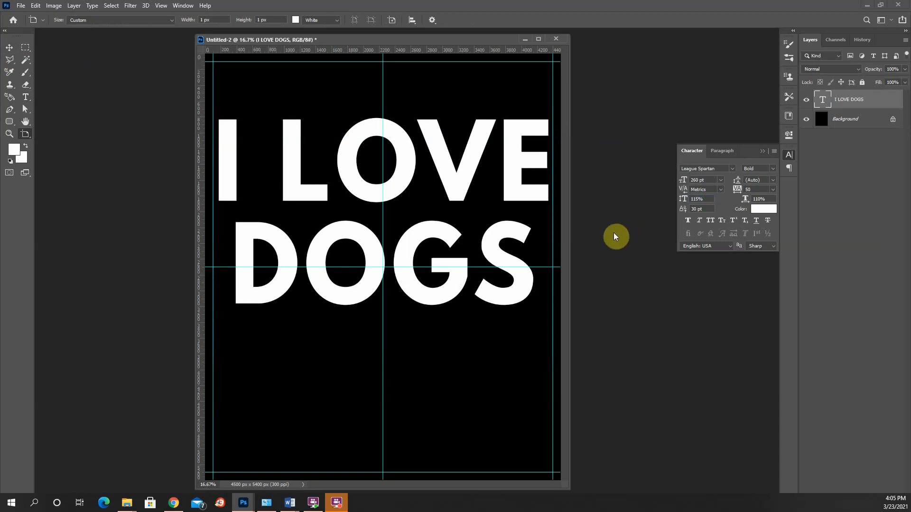
pyautogui.press('v')
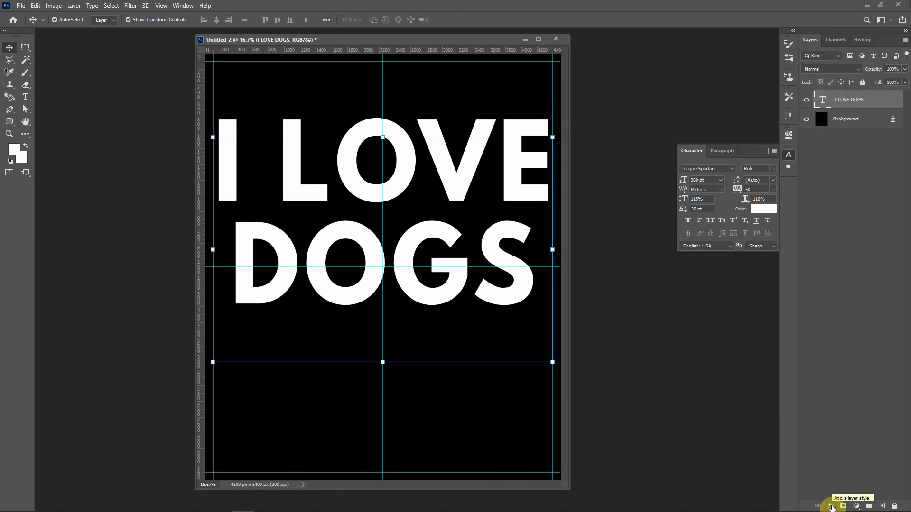
pyautogui.click(832, 508)
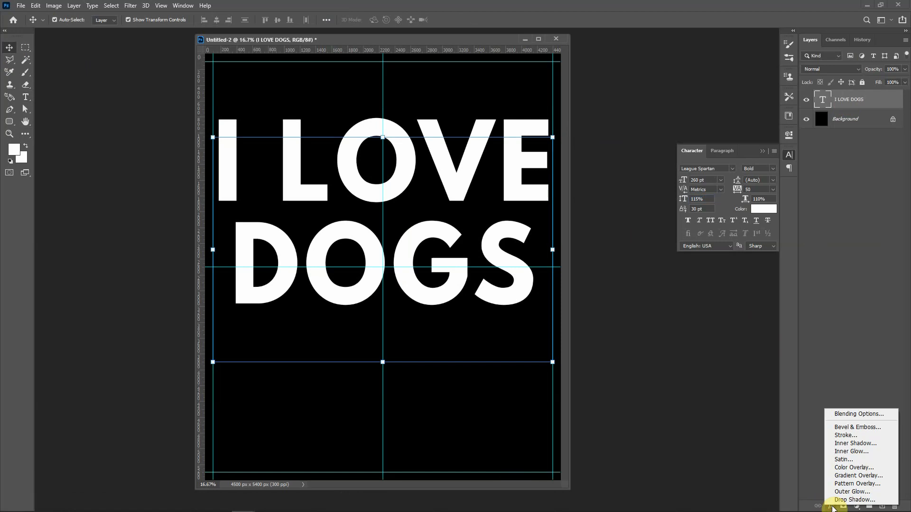
pyautogui.click(849, 468)
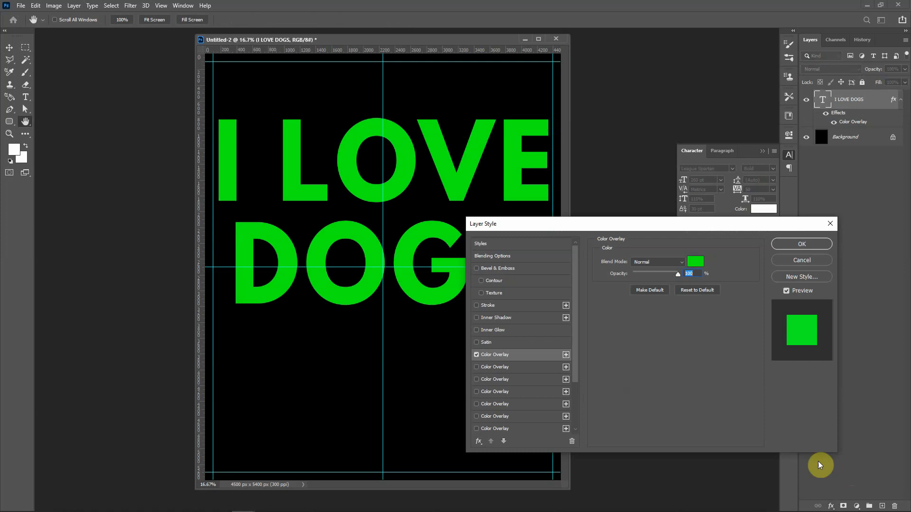
pyautogui.click(797, 245)
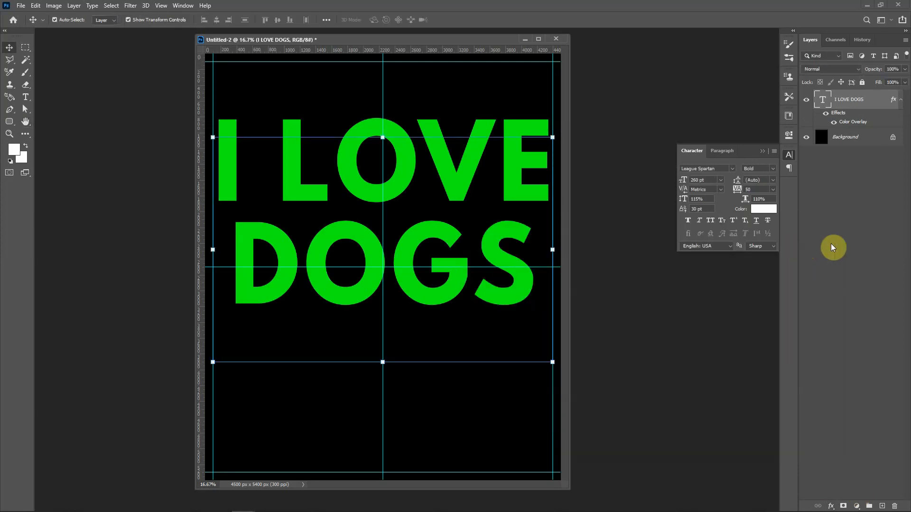
# - Group the I LOVE DOGS layer and move its green Color Overlay effect onto the group
pyautogui.hotkey('shift', 'v')
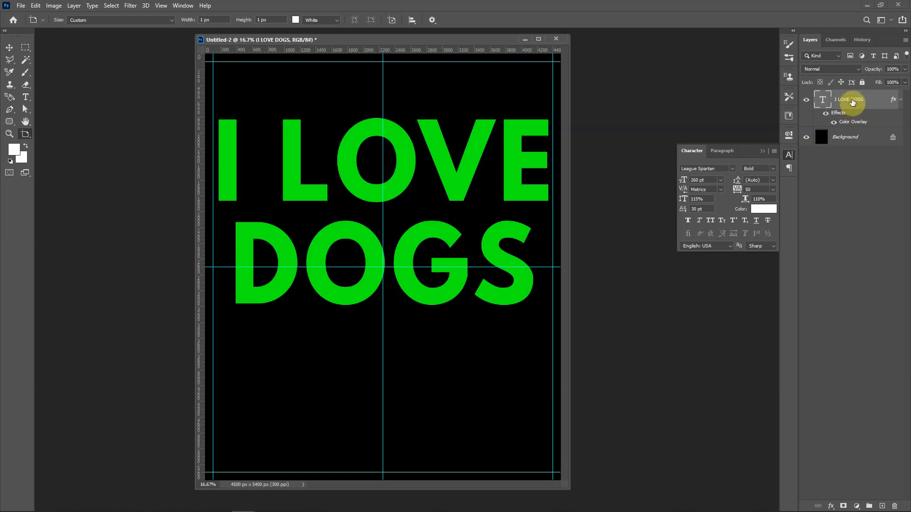
pyautogui.hotkey('ctrl', 'g')
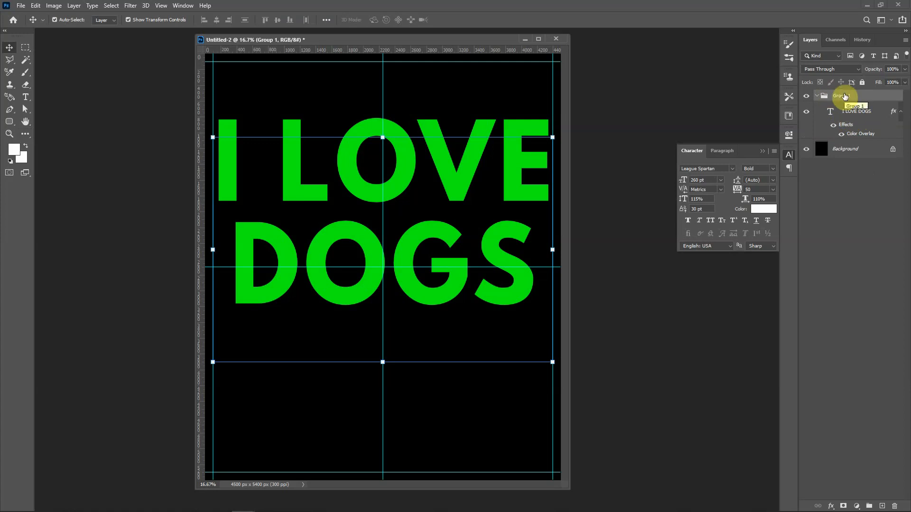
pyautogui.press('c')
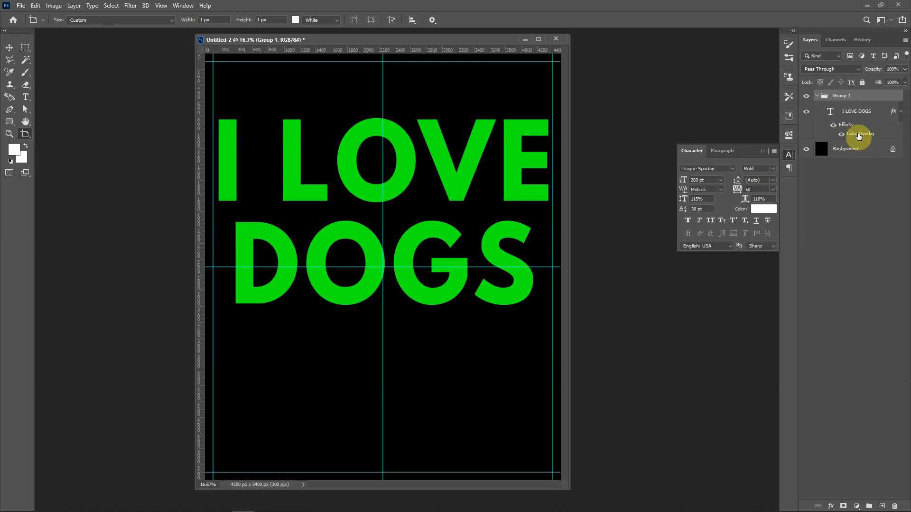
pyautogui.moveTo(859, 136); pyautogui.dragTo(845, 99)
pyautogui.press('v')
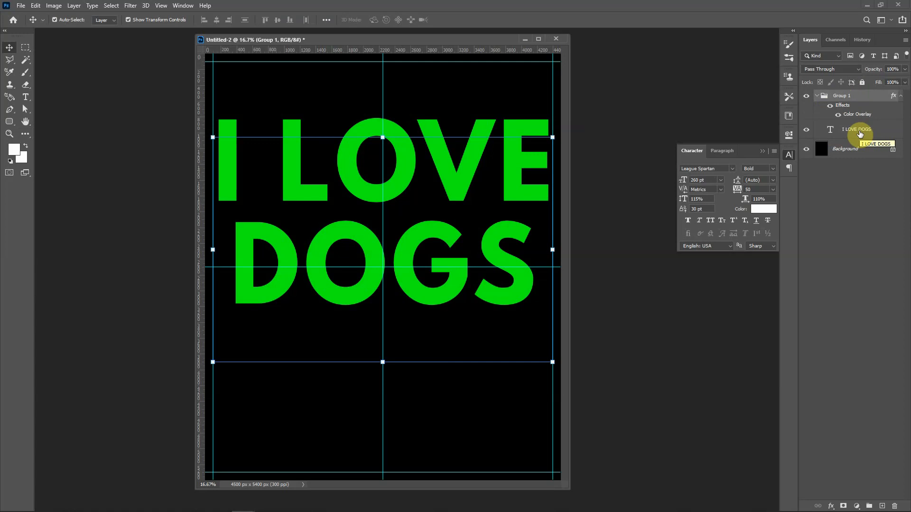
# - Add a red Color Overlay (#fb0516) with Normal blend mode and 100% opacity to the I LOVE DOGS text layer
pyautogui.click(860, 133)
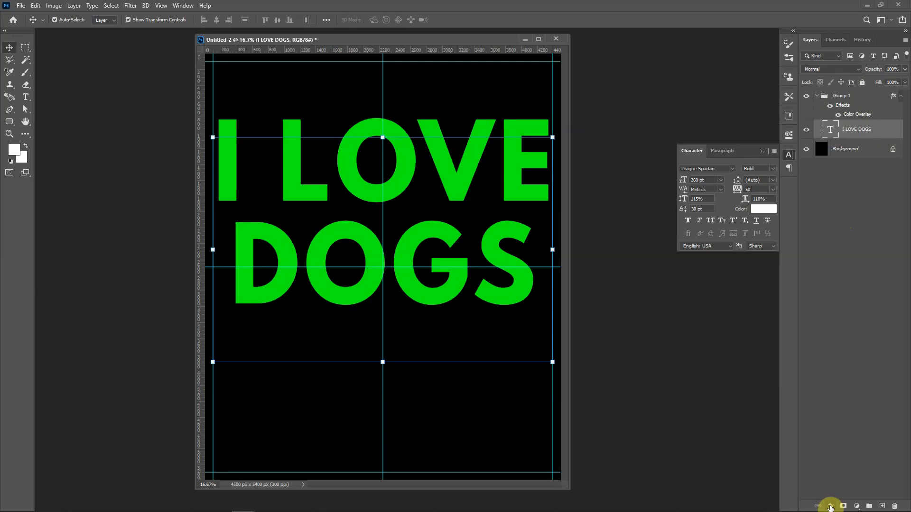
pyautogui.click(830, 507)
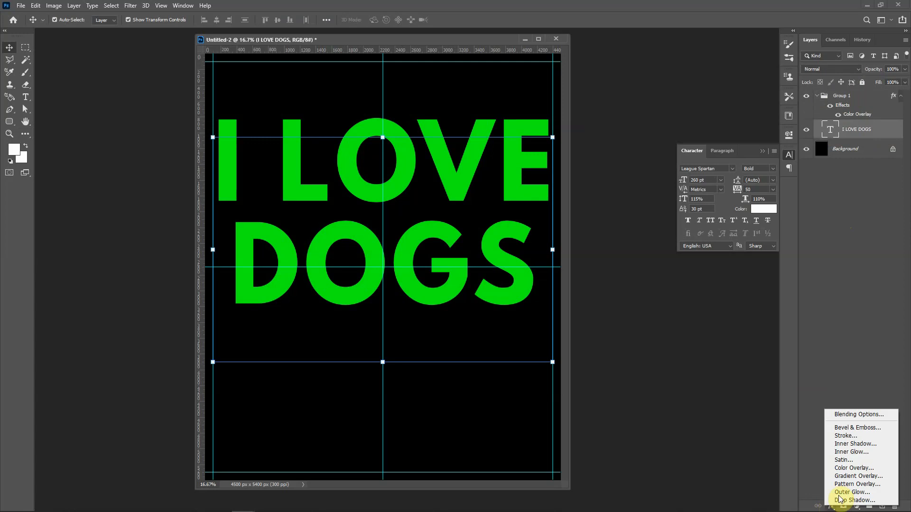
pyautogui.click(845, 470)
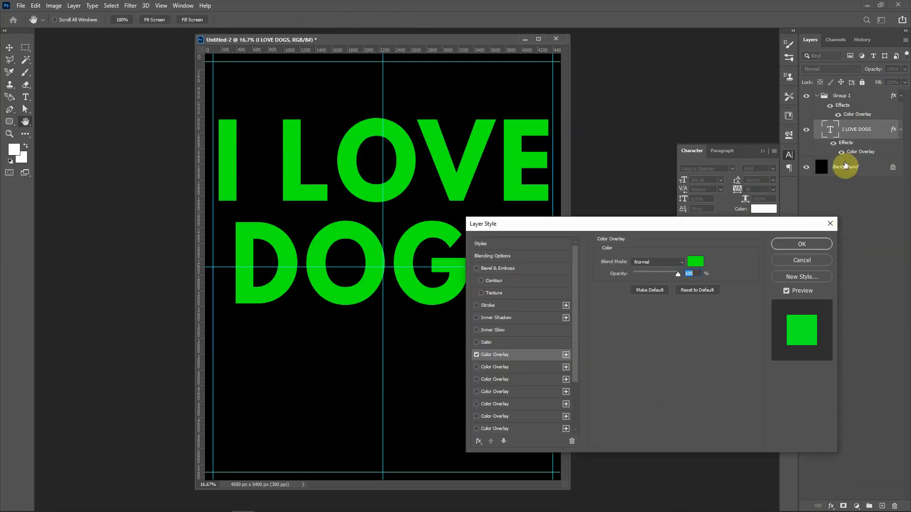
pyautogui.click(697, 260)
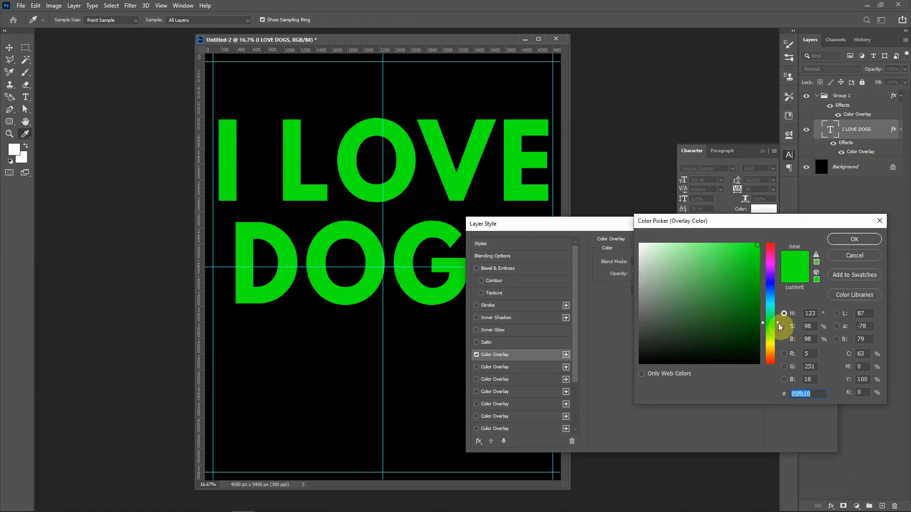
pyautogui.moveTo(778, 322); pyautogui.dragTo(778, 244)
pyautogui.click(854, 238)
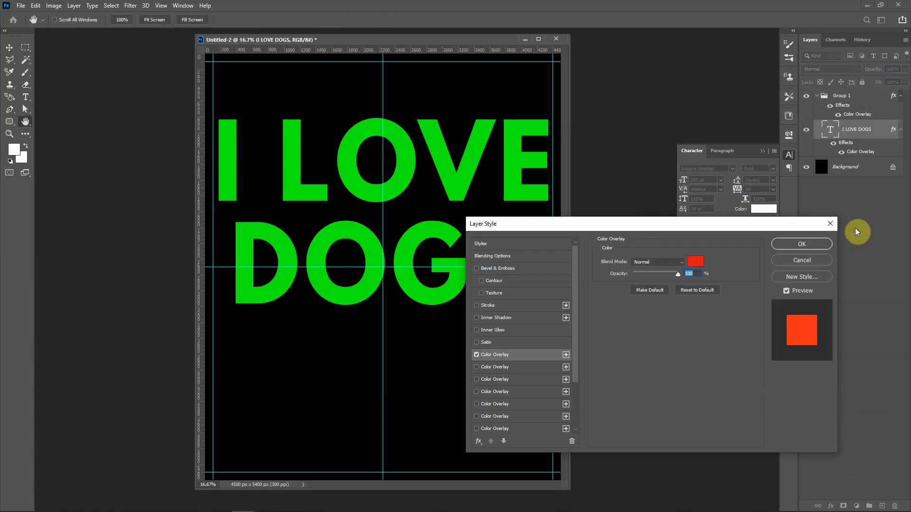
pyautogui.click(802, 245)
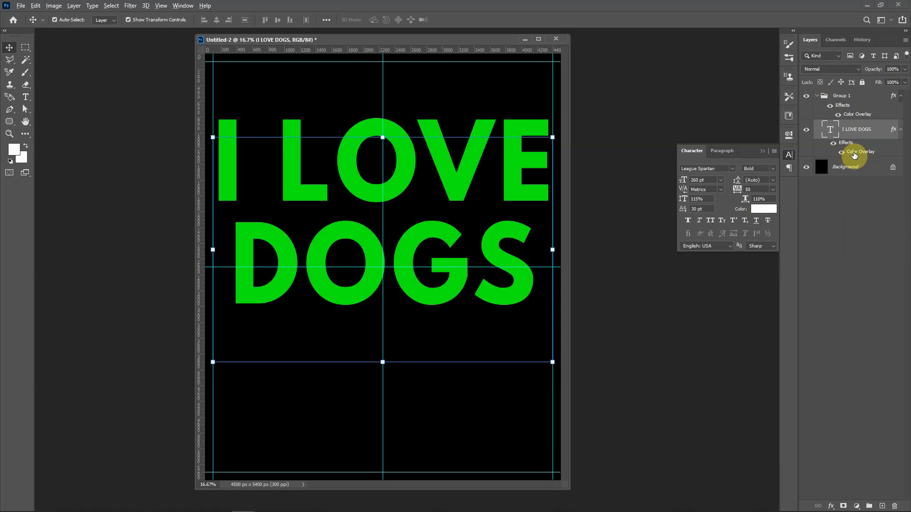
# - Copy the text layer's red Color Overlay onto Group 1 three times, stacking the copies above the green overlay
pyautogui.moveTo(854, 155); pyautogui.dragTo(847, 110)
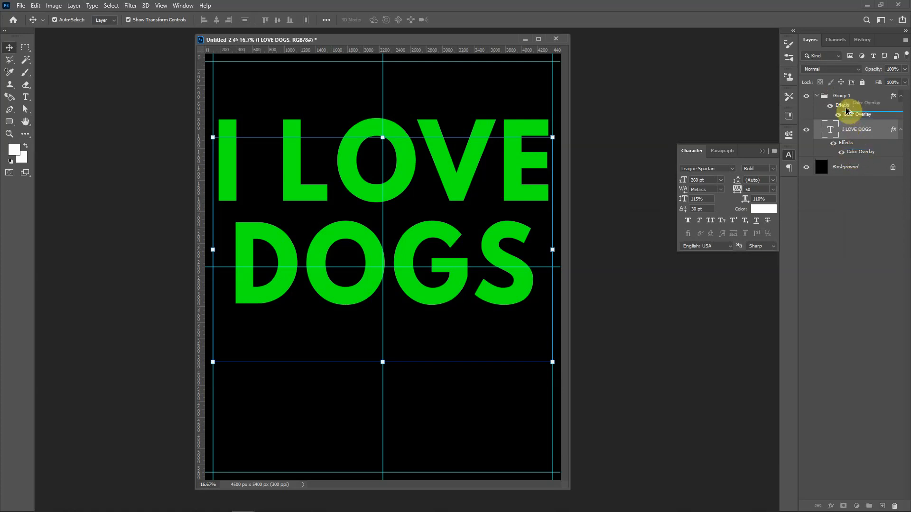
pyautogui.moveTo(847, 110); pyautogui.dragTo(847, 112)
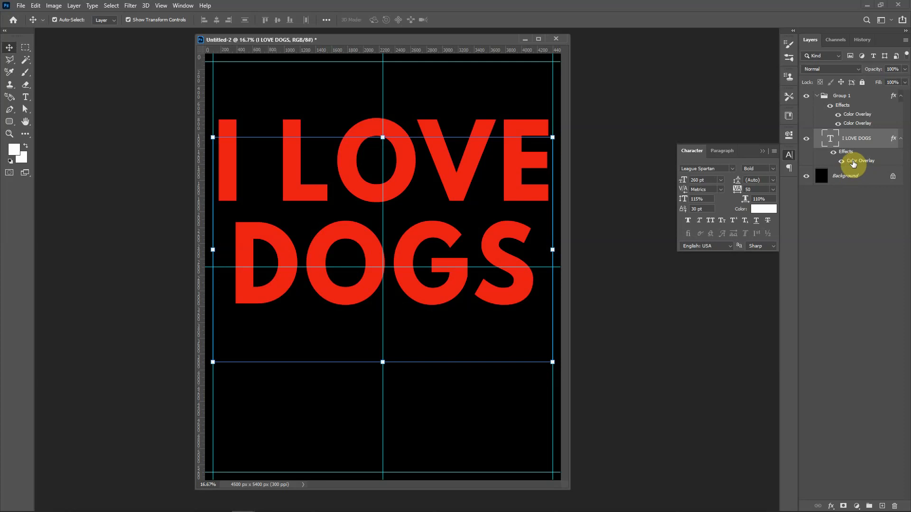
pyautogui.moveTo(853, 163); pyautogui.dragTo(846, 112)
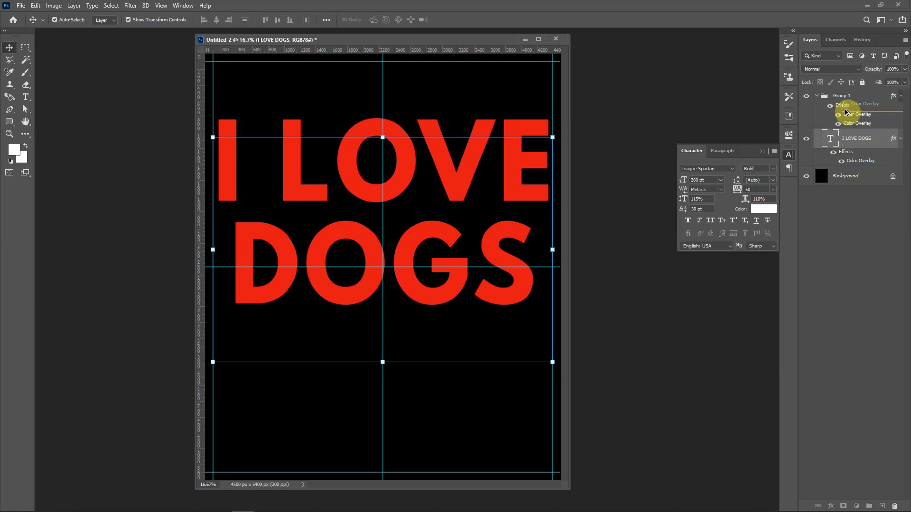
pyautogui.moveTo(845, 112); pyautogui.dragTo(845, 112)
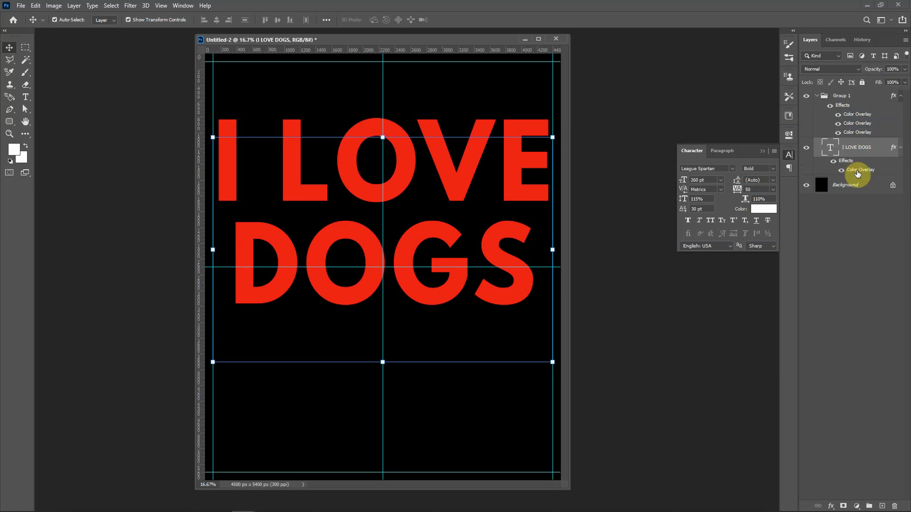
pyautogui.moveTo(857, 173); pyautogui.dragTo(850, 109)
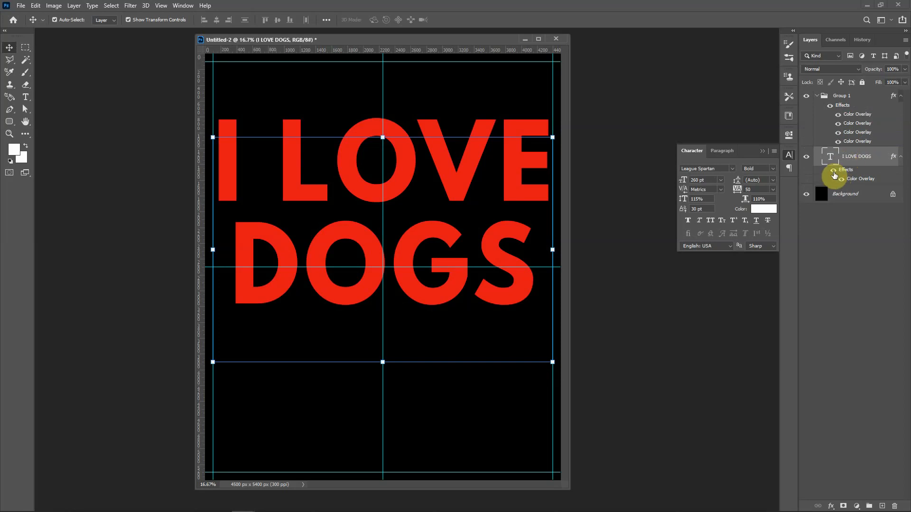
# - Hide the text layer's effects and the group's three red overlays, and show the lower two red overlays again
pyautogui.click(832, 171)
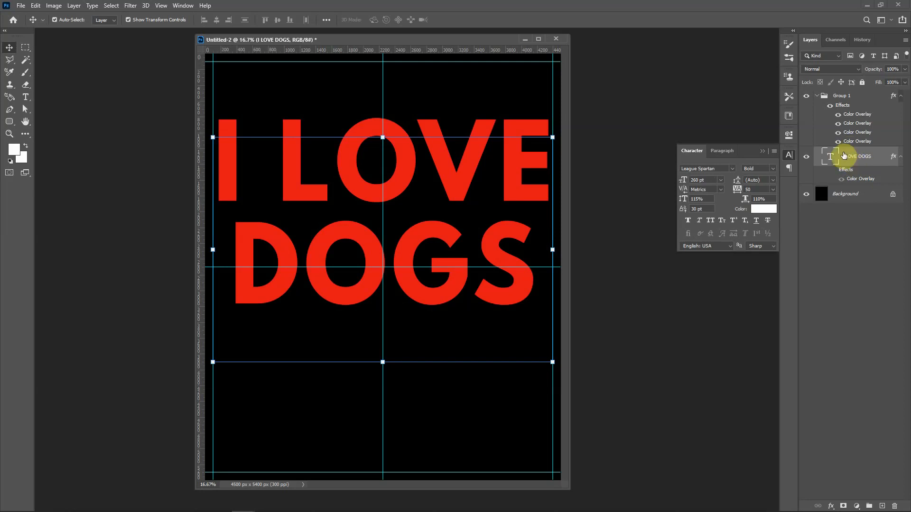
pyautogui.click(838, 114)
pyautogui.click(838, 124)
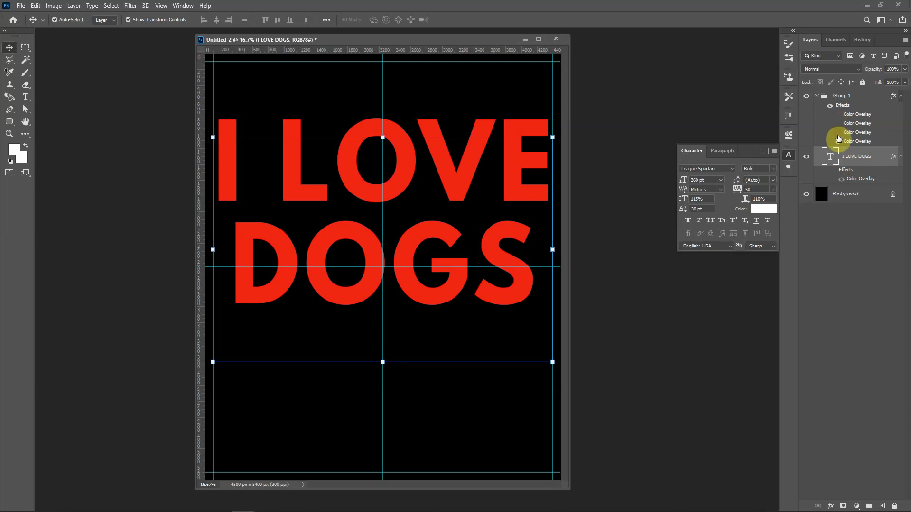
pyautogui.click(838, 132)
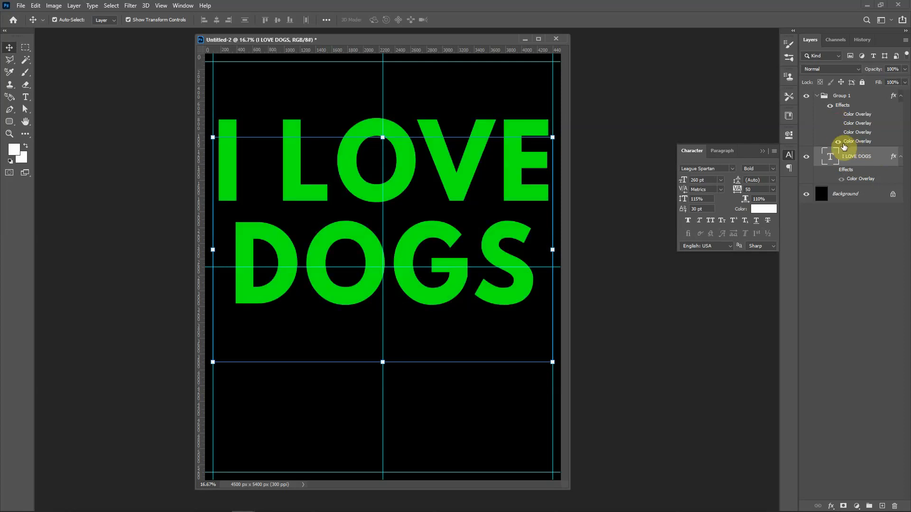
pyautogui.click(838, 133)
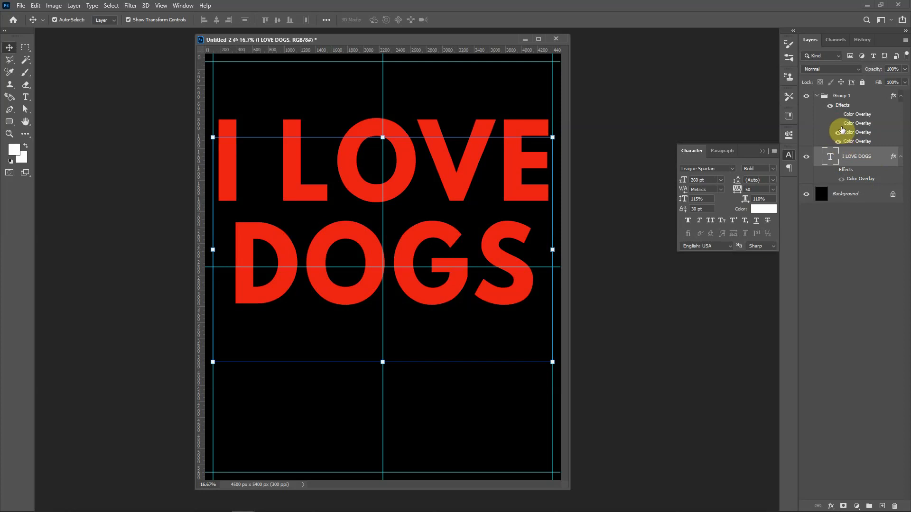
pyautogui.click(838, 123)
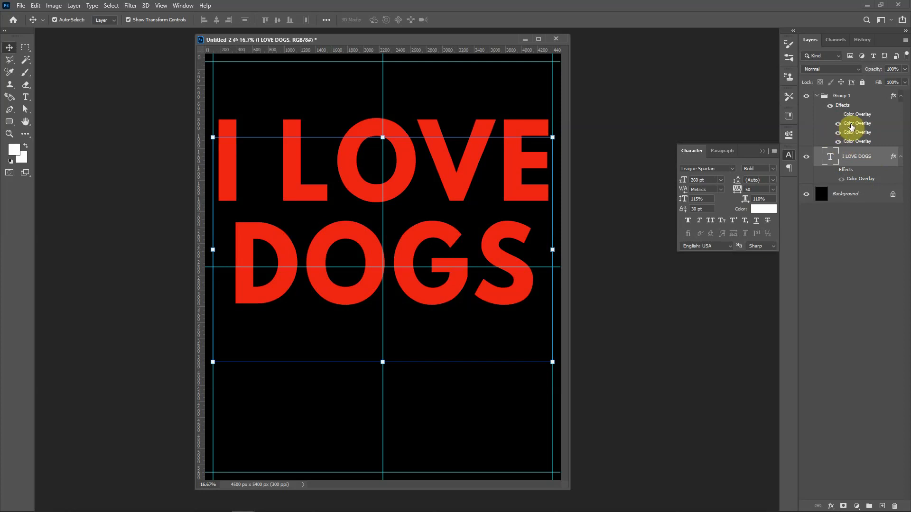
# - Change the second Color Overlay from the top of Group 1 to yellow (#edfb05)
pyautogui.click(852, 126)
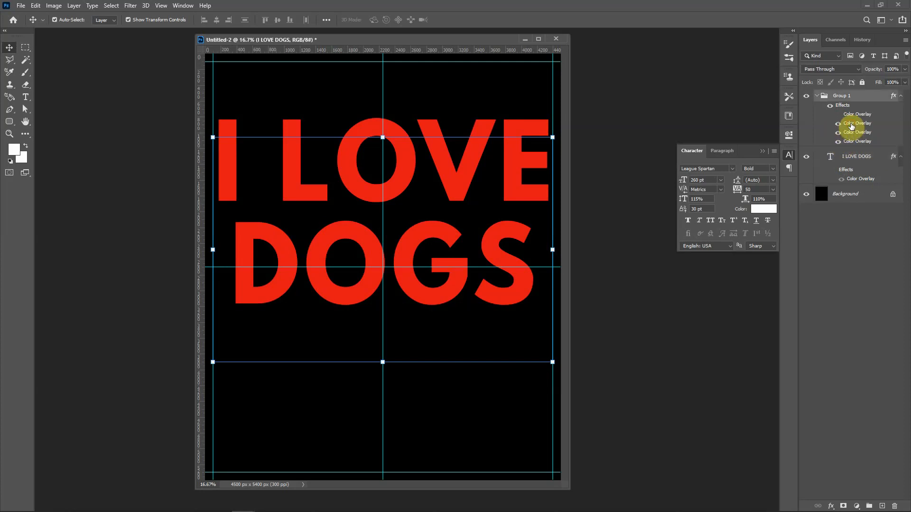
pyautogui.doubleClick(852, 127)
pyautogui.click(695, 259)
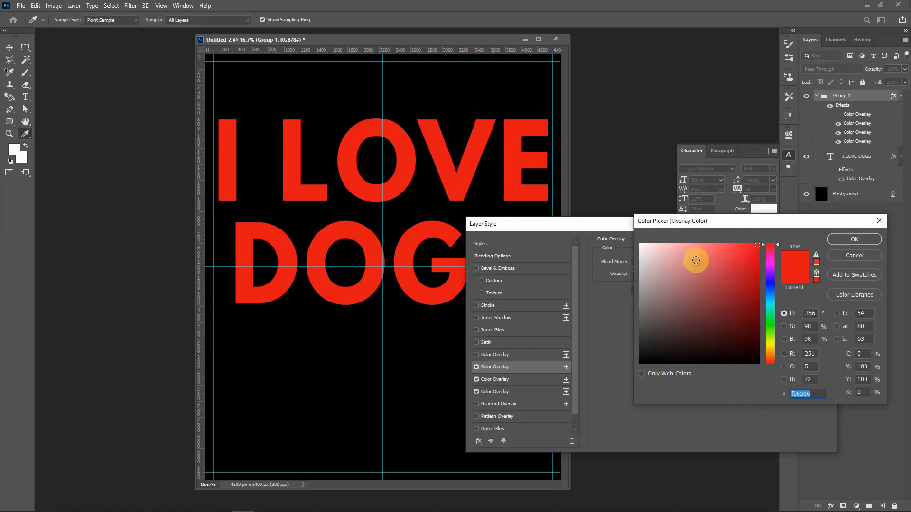
pyautogui.moveTo(778, 244); pyautogui.dragTo(779, 342)
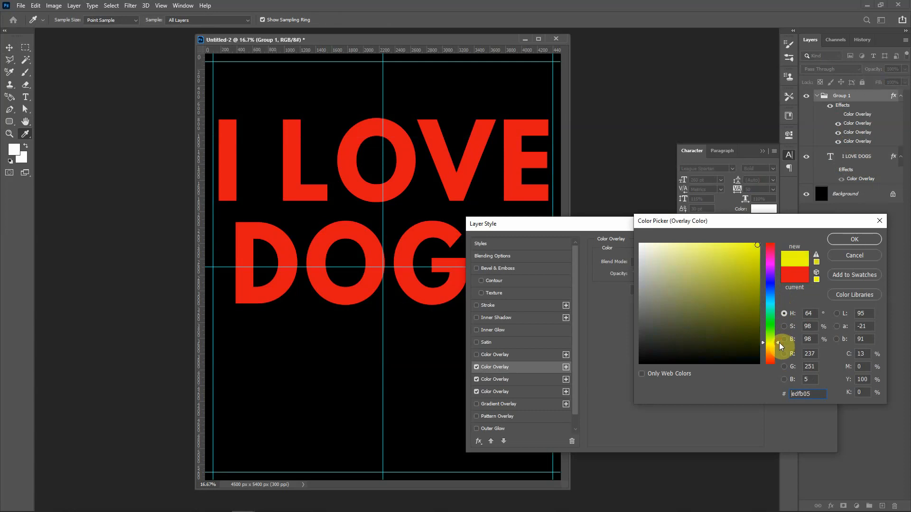
pyautogui.click(849, 241)
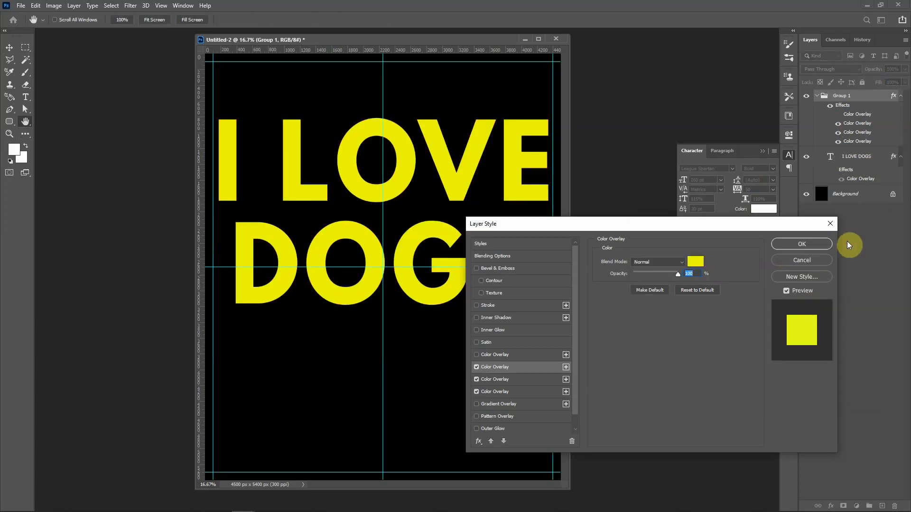
pyautogui.click(817, 242)
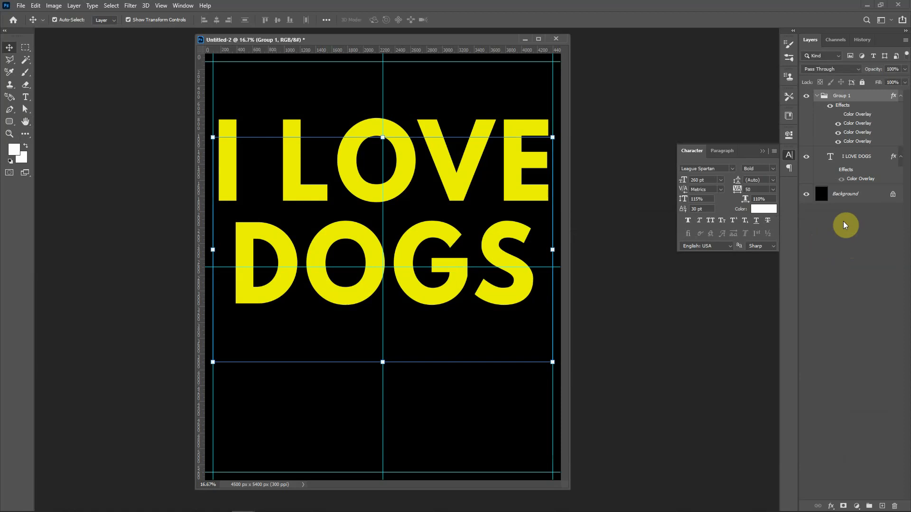
# - Show Group 1's uppermost Color Overlay and change its color to light blue (#05e7fb)
pyautogui.click(838, 115)
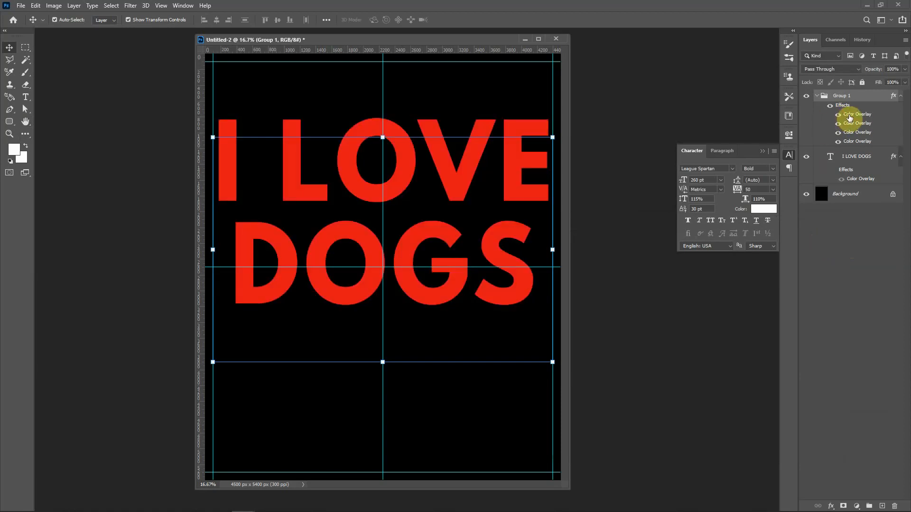
pyautogui.doubleClick(849, 116)
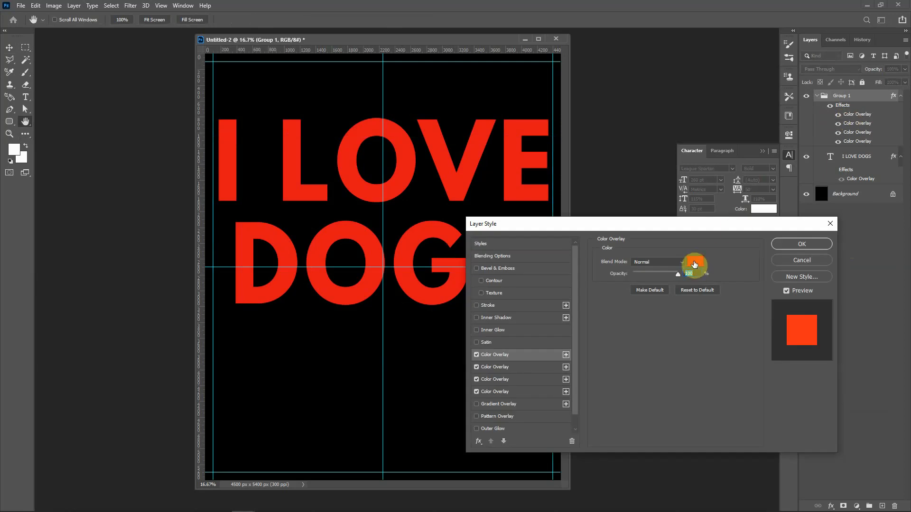
pyautogui.click(694, 261)
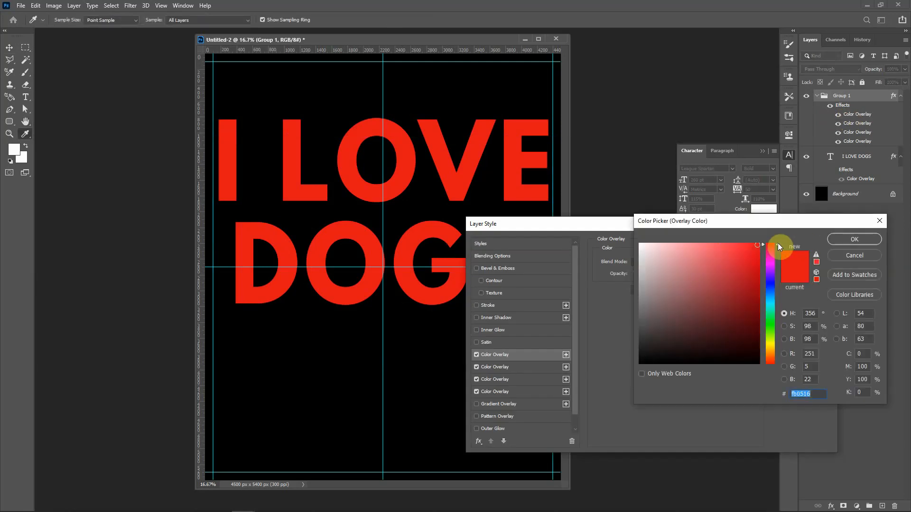
pyautogui.moveTo(778, 244); pyautogui.dragTo(778, 302)
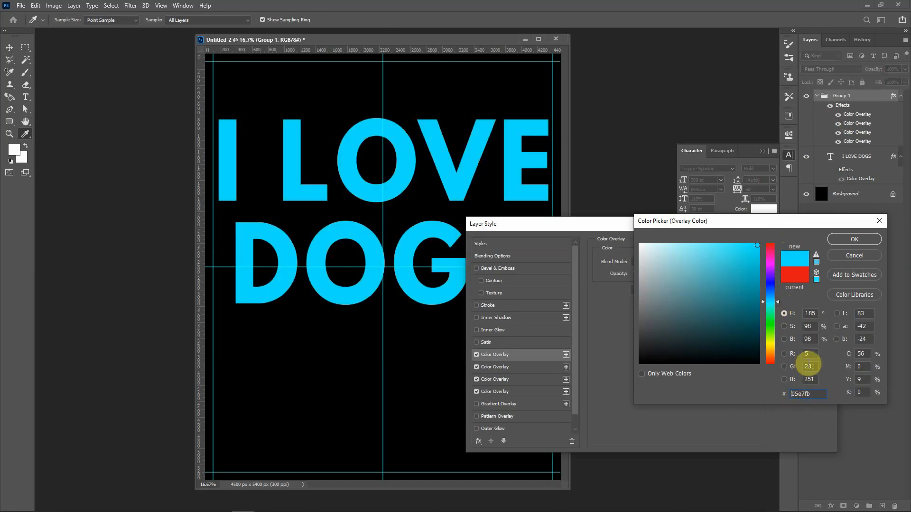
pyautogui.doubleClick(805, 393)
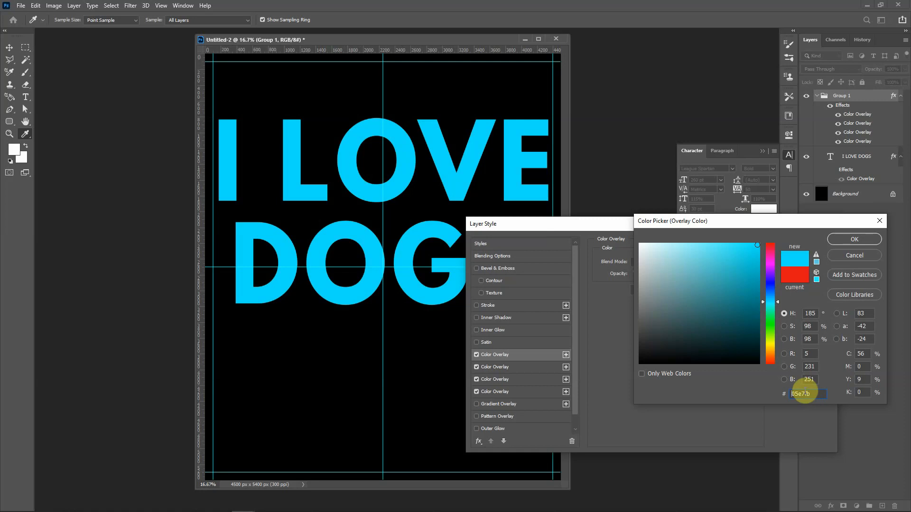
pyautogui.moveTo(817, 393); pyautogui.dragTo(773, 400)
pyautogui.click(850, 241)
pyautogui.click(797, 243)
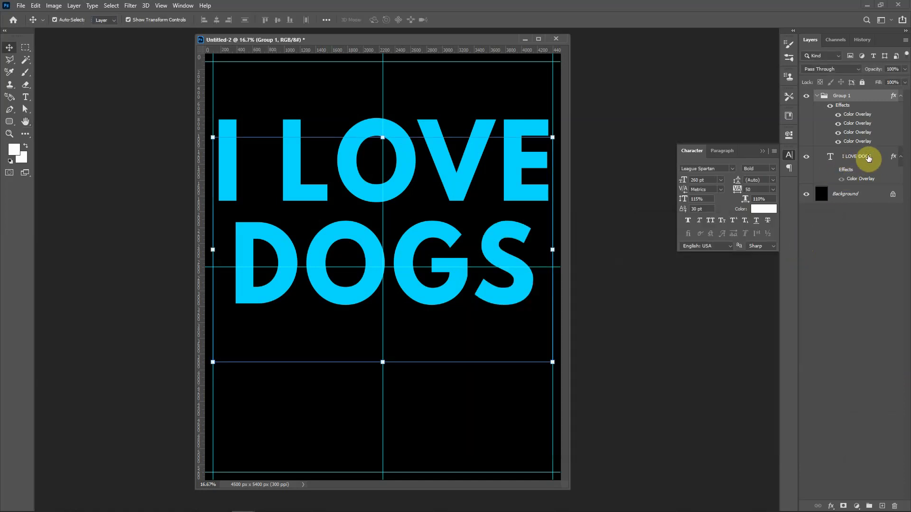
# - Hide all four Color Overlays of Group 1 one by one, from the uppermost down
pyautogui.click(833, 170)
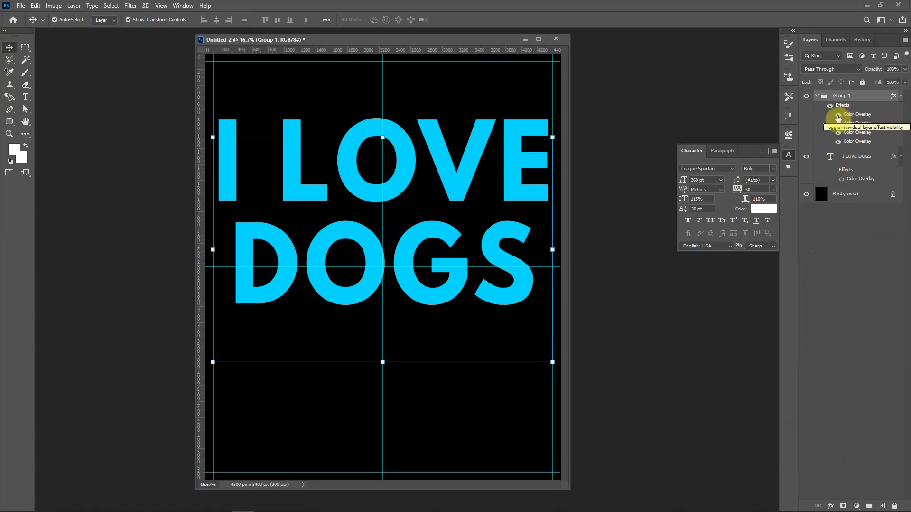
pyautogui.click(837, 114)
pyautogui.click(838, 124)
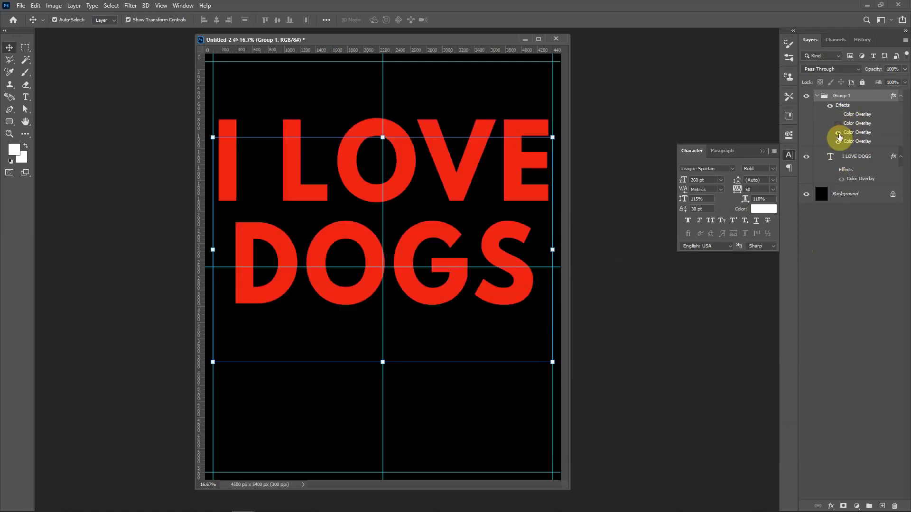
pyautogui.click(838, 134)
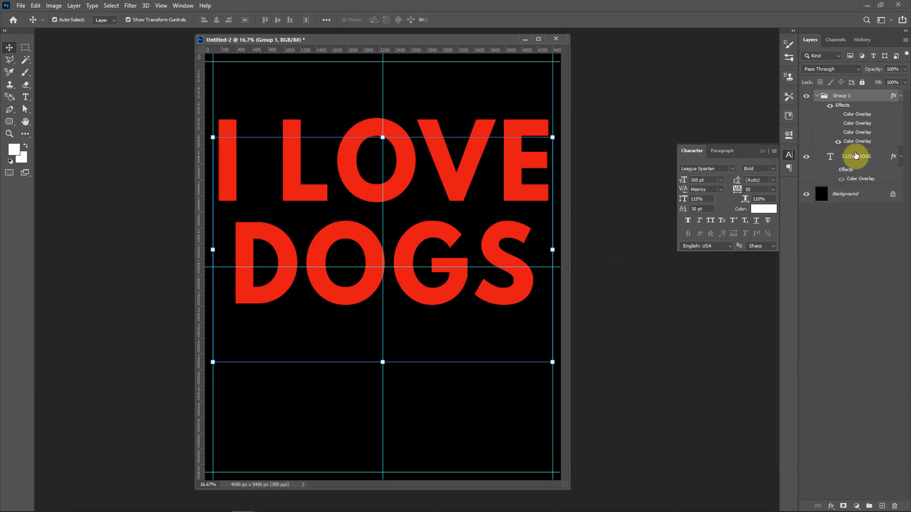
pyautogui.click(838, 142)
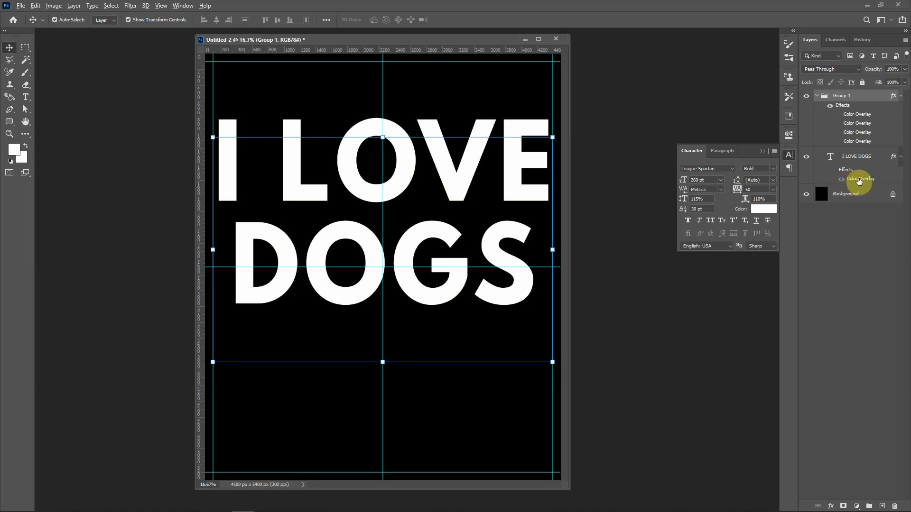
# - Copy the I LOVE DOGS layer's red Color Overlay onto Group 1 and change the copy's color to black
pyautogui.moveTo(858, 182); pyautogui.dragTo(850, 114)
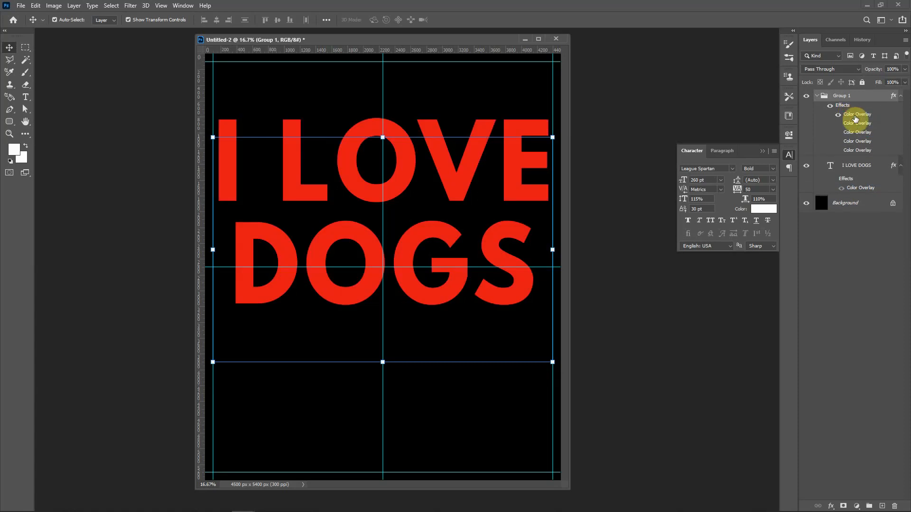
pyautogui.doubleClick(855, 118)
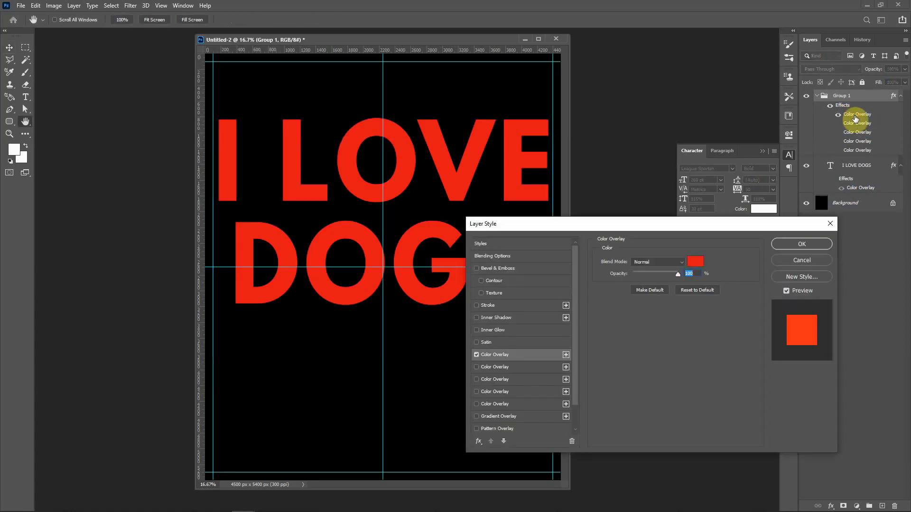
pyautogui.click(692, 263)
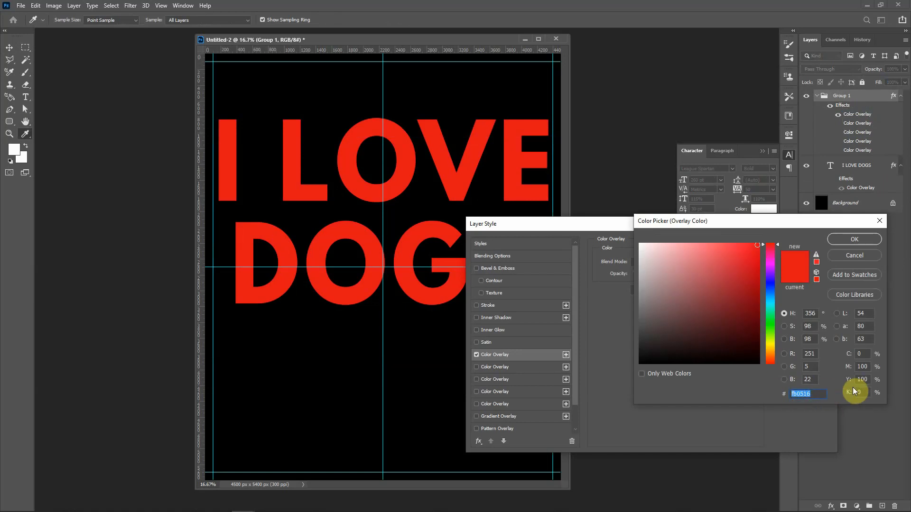
pyautogui.write('0')
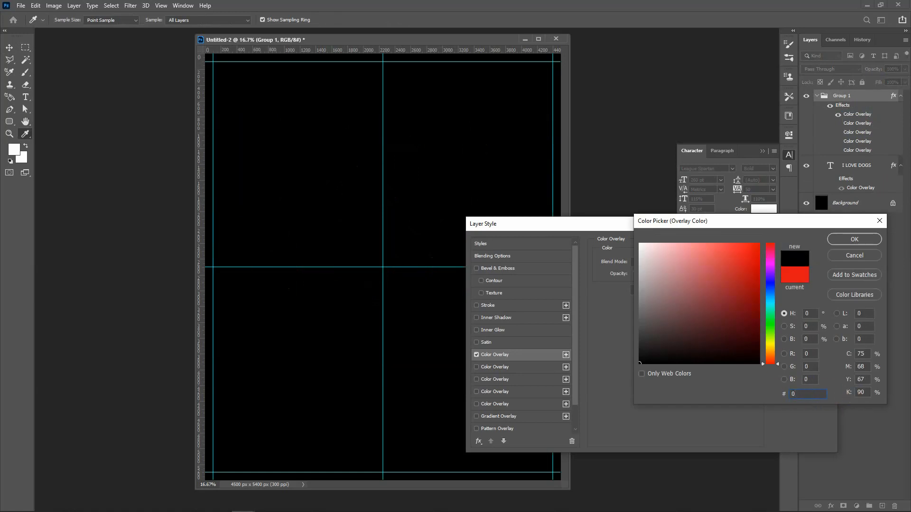
pyautogui.click(858, 242)
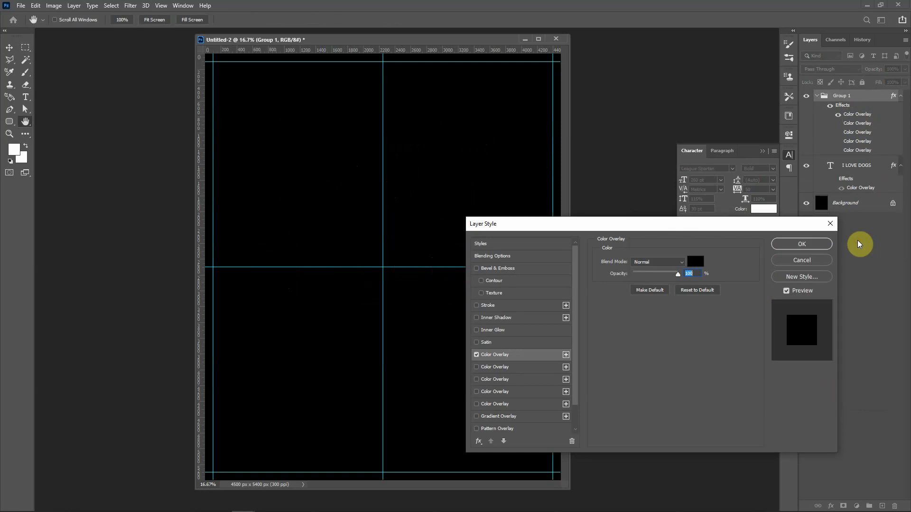
pyautogui.click(806, 245)
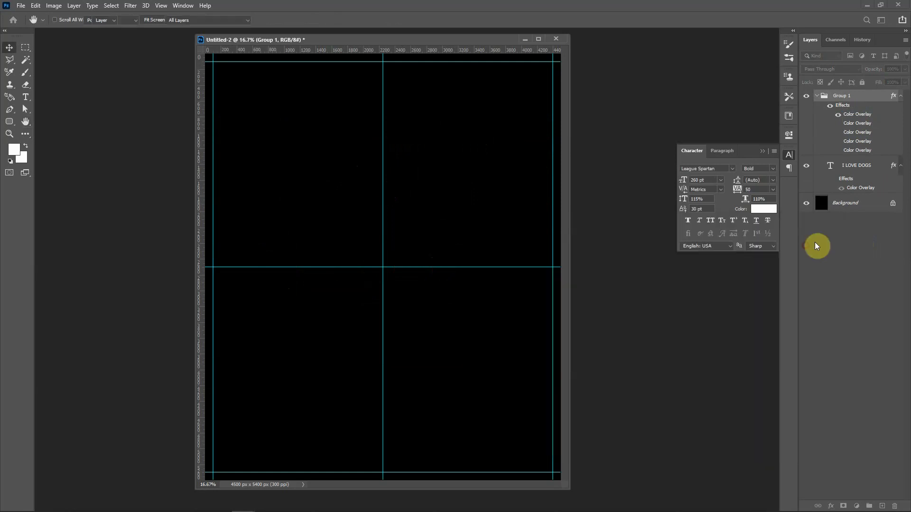
# - Hide the Background to check the black lettering, hide the I LOVE DOGS text layer, and show the Background again
pyautogui.click(807, 204)
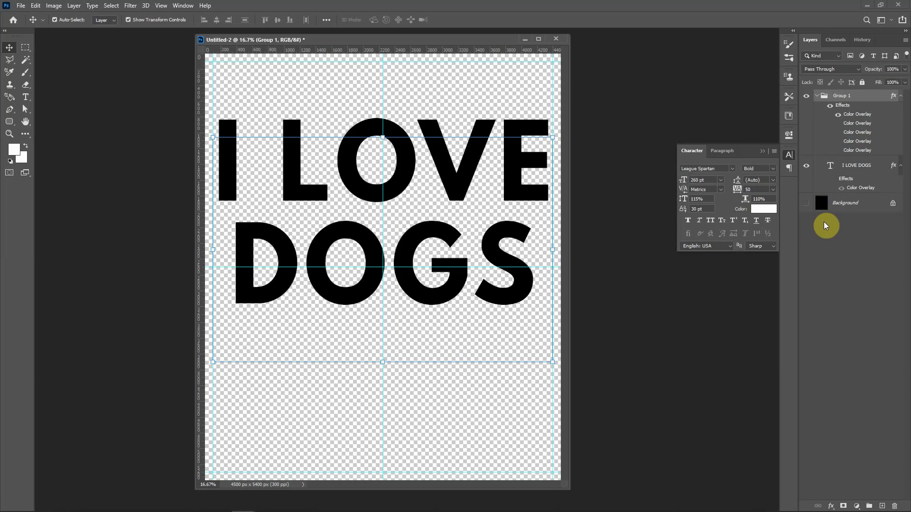
pyautogui.click(856, 166)
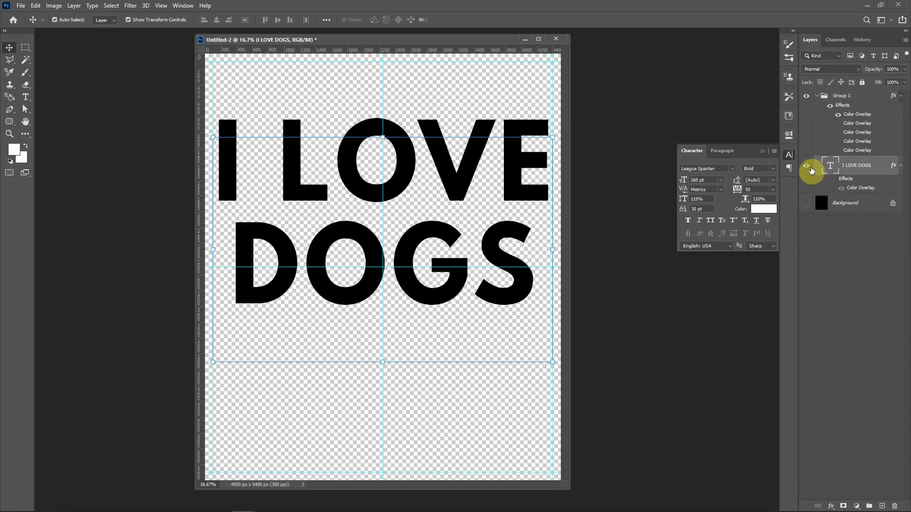
pyautogui.click(806, 167)
pyautogui.click(806, 167)
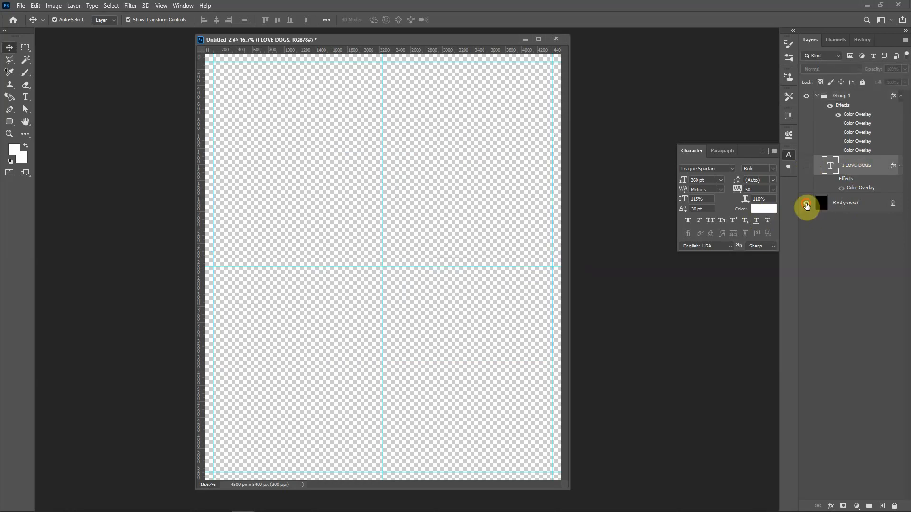
pyautogui.click(806, 206)
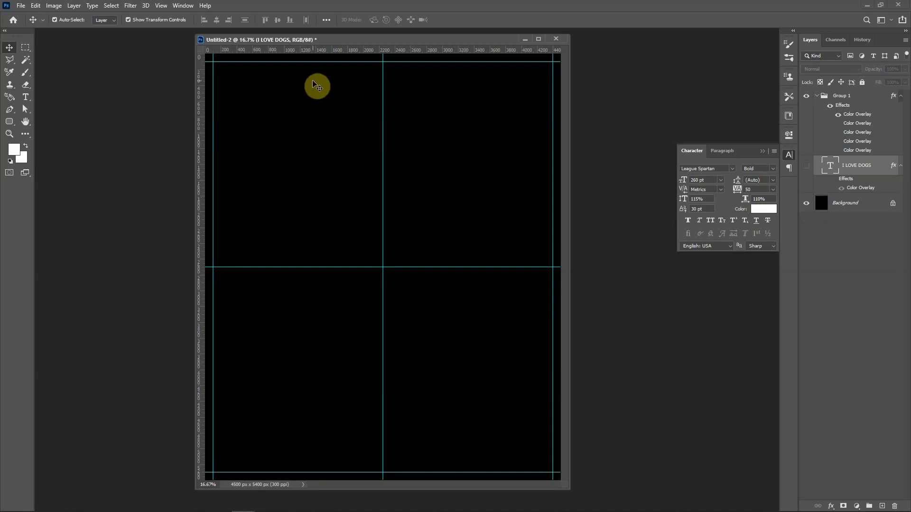
# - Add the two-line text "I LOVE / CATS" in a text box spanning the side guides, and hide Group 1's black Color Overlay
pyautogui.click(26, 96)
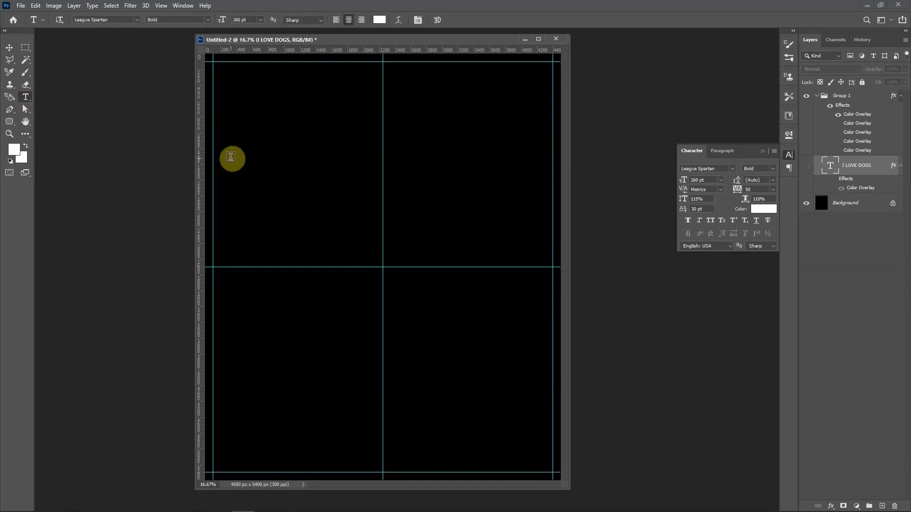
pyautogui.moveTo(213, 150); pyautogui.dragTo(552, 359)
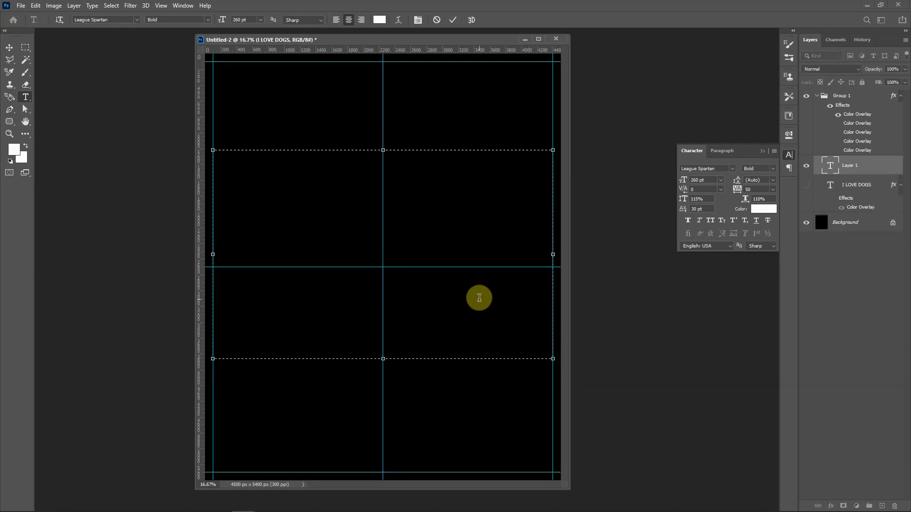
pyautogui.write('I LOVE')
pyautogui.press('Return')
pyautogui.write('CATS')
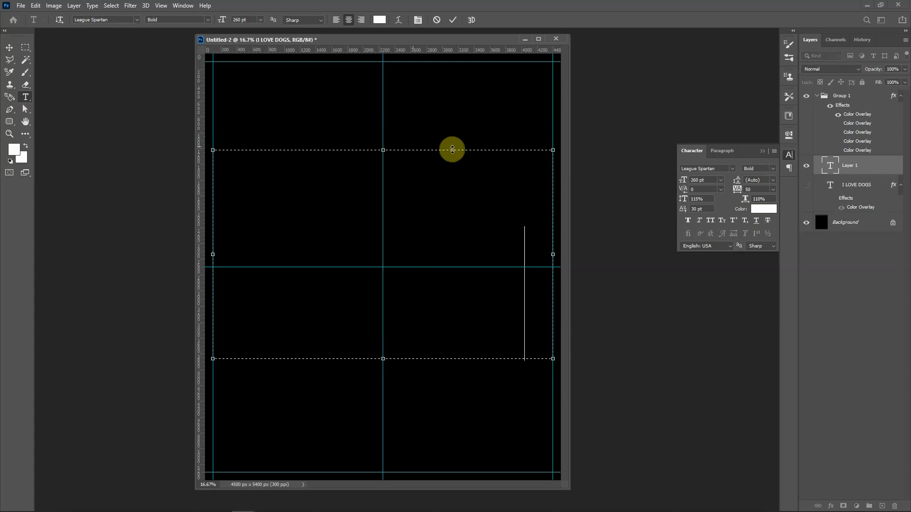
pyautogui.click(837, 118)
pyautogui.click(838, 118)
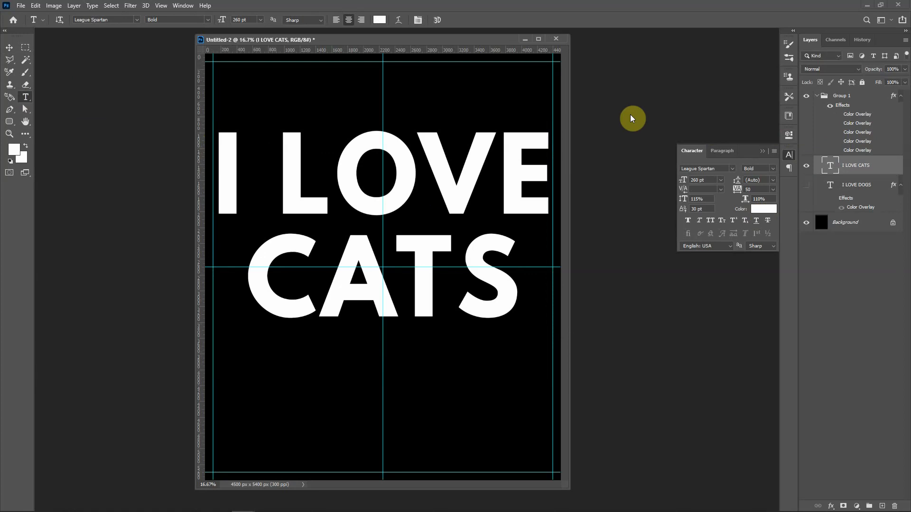
# - Copy the layer style of the I LOVE DOGS text layer and paste it onto the I LOVE CATS layer
pyautogui.rightClick(855, 206)
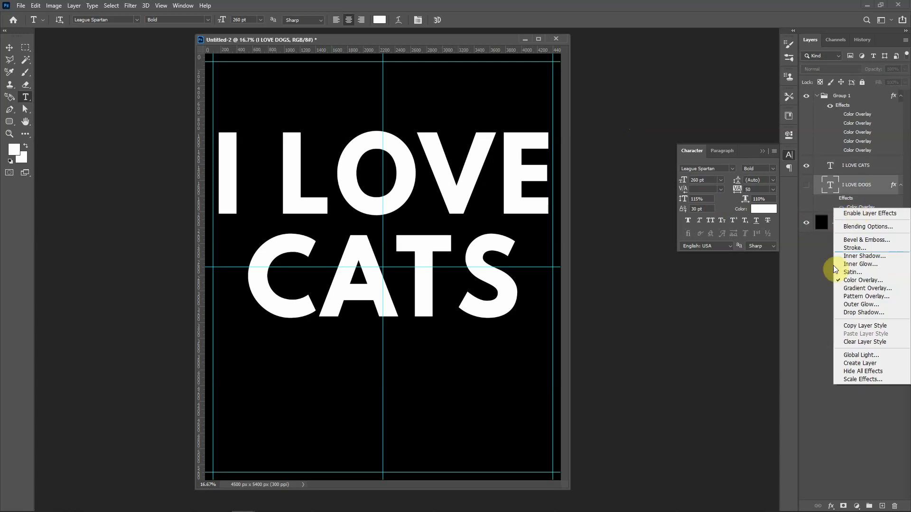
pyautogui.press('Escape')
pyautogui.click(853, 191)
pyautogui.rightClick(852, 190)
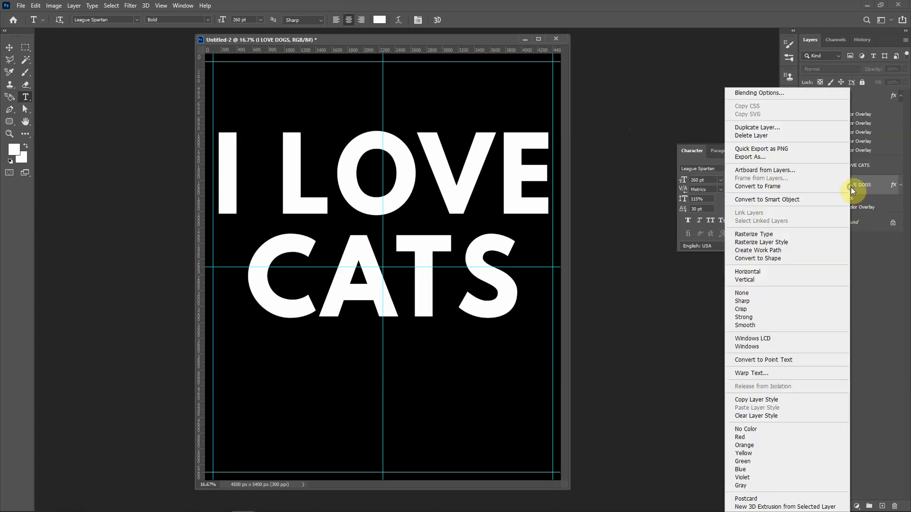
pyautogui.click(769, 401)
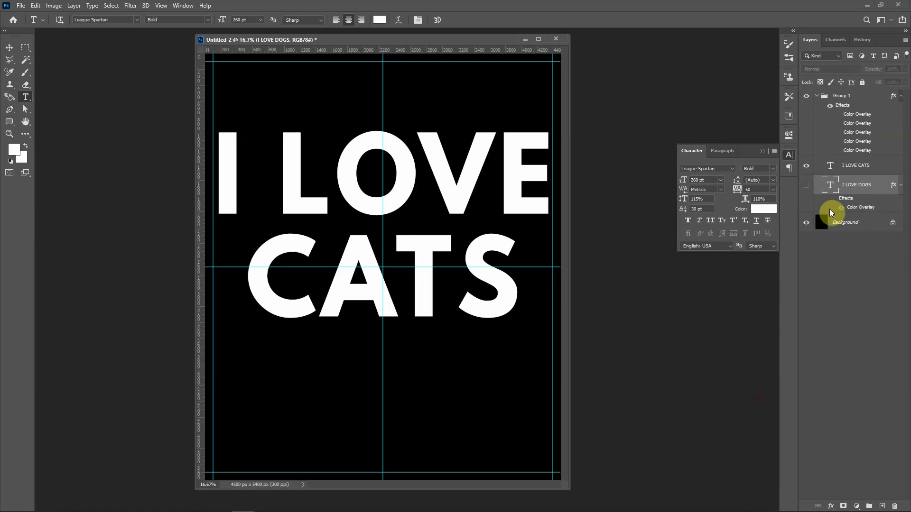
pyautogui.rightClick(846, 168)
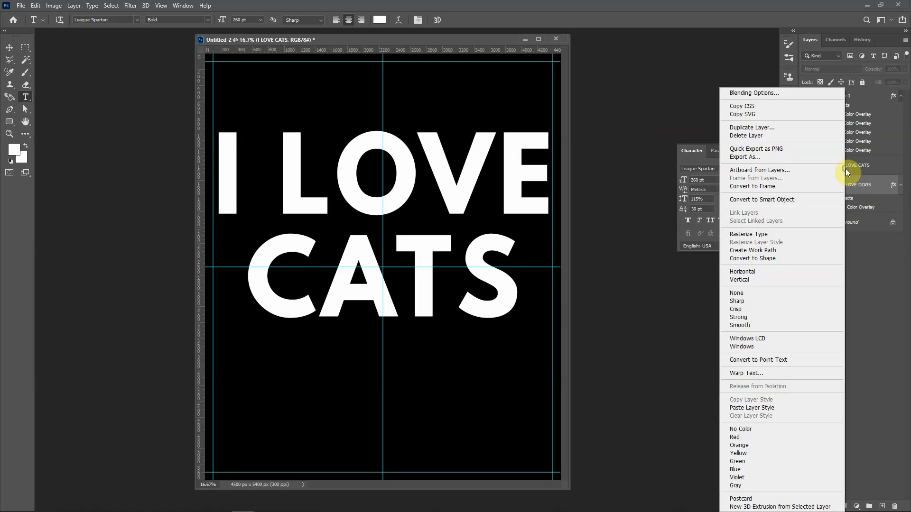
pyautogui.click(753, 408)
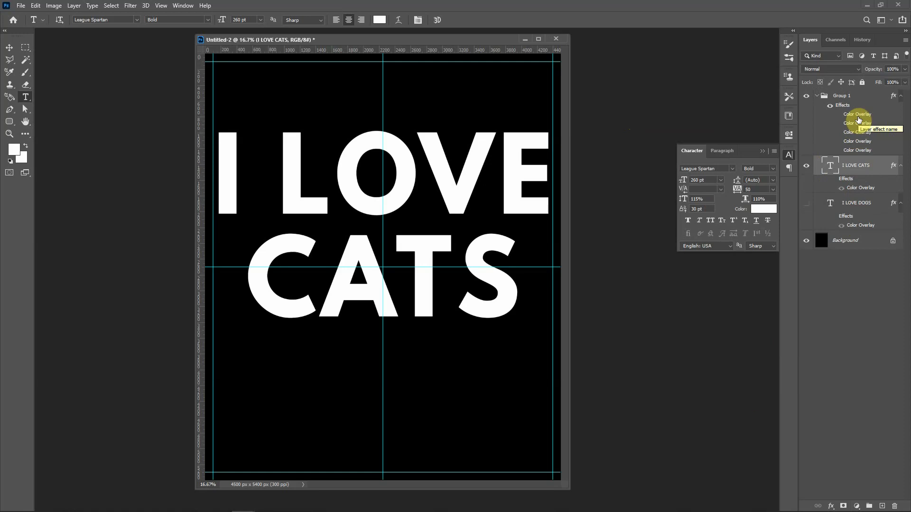
# - Show all five Color Overlays of Group 1 from the lowest up, and hide the Background layer
pyautogui.click(838, 150)
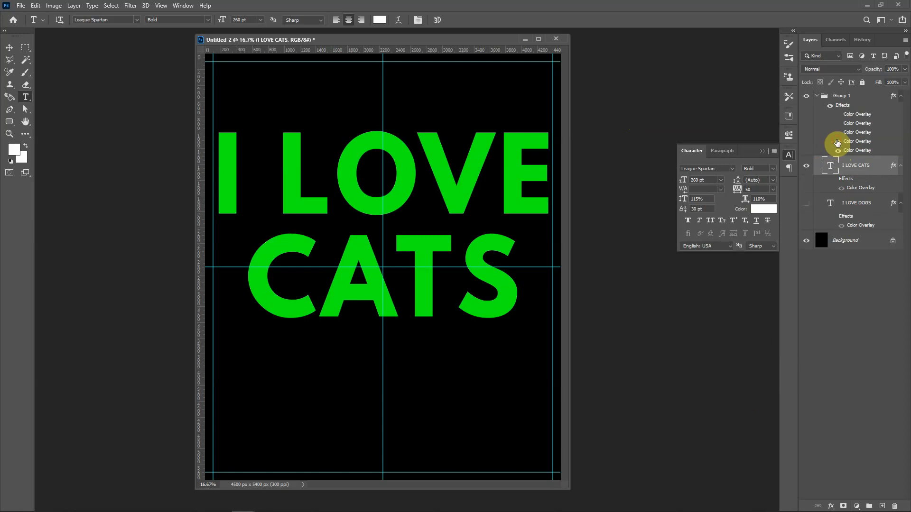
pyautogui.click(838, 142)
pyautogui.click(838, 134)
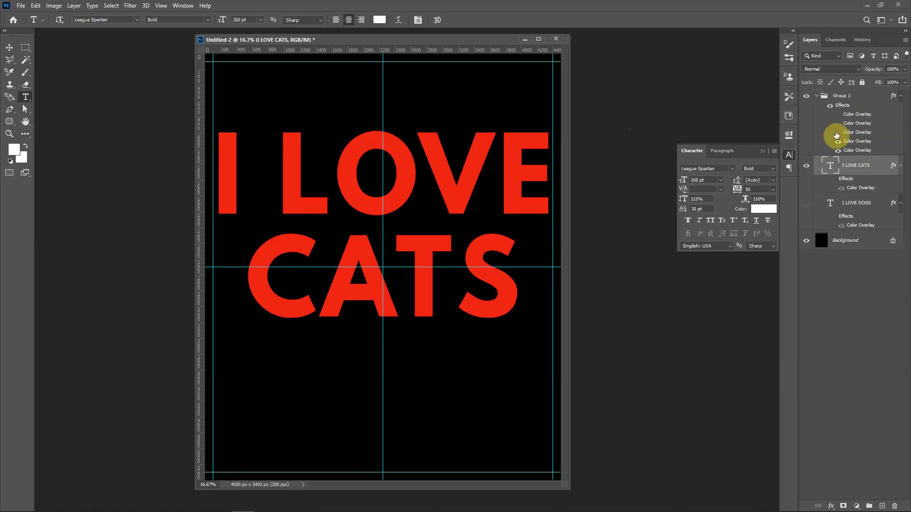
pyautogui.click(839, 124)
pyautogui.click(839, 115)
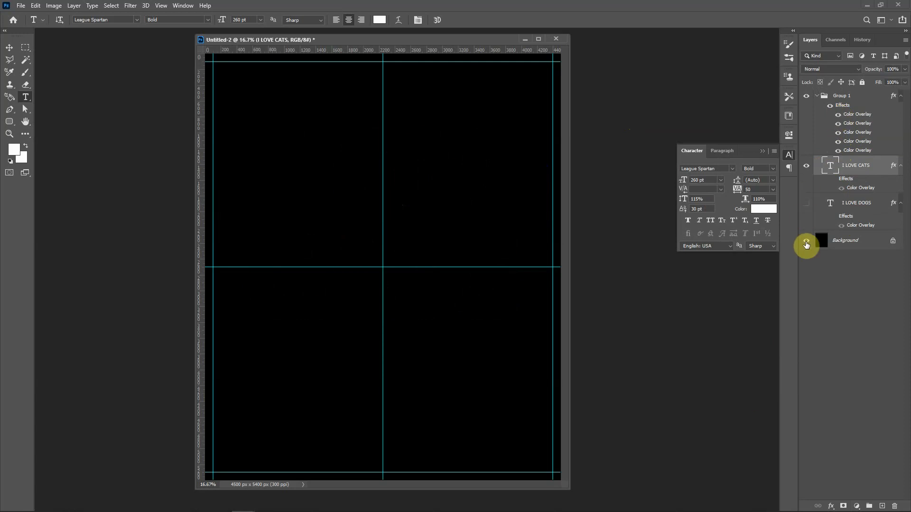
pyautogui.click(806, 245)
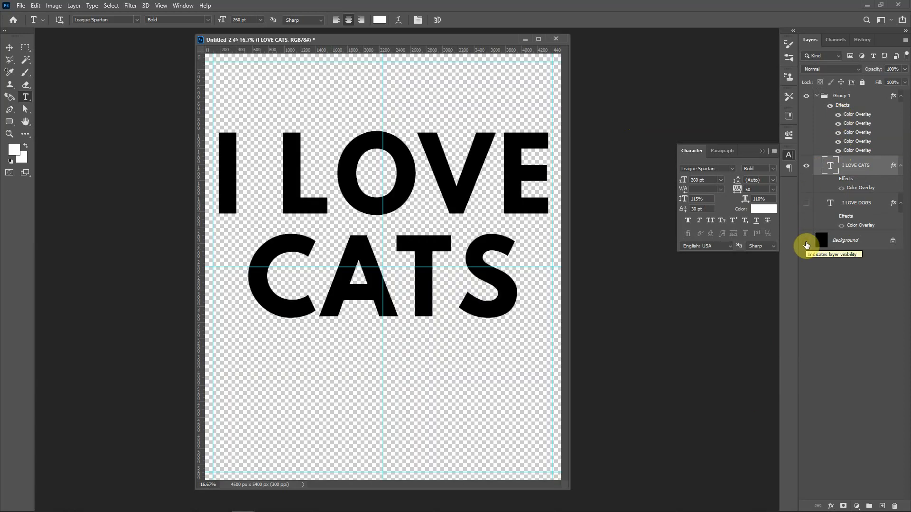